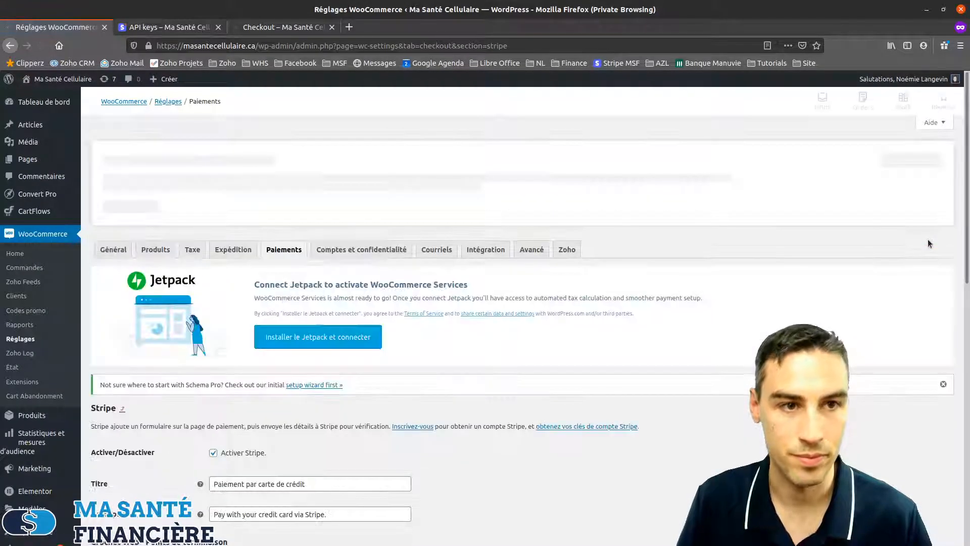
Examine the Stripe payment settings in WooCommerce, especially the test mode option and the prefix of the public test key.
{"action": "scroll", "coordinate": [518, 329], "scroll_direction": "down", "scroll_amount": 5}
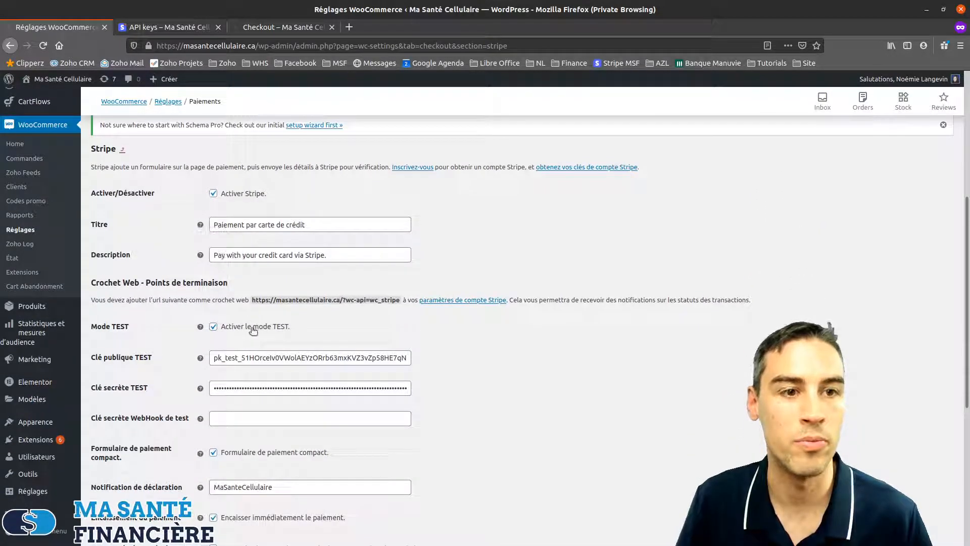
{"action": "scroll", "coordinate": [258, 323], "scroll_direction": "down", "scroll_amount": 1}
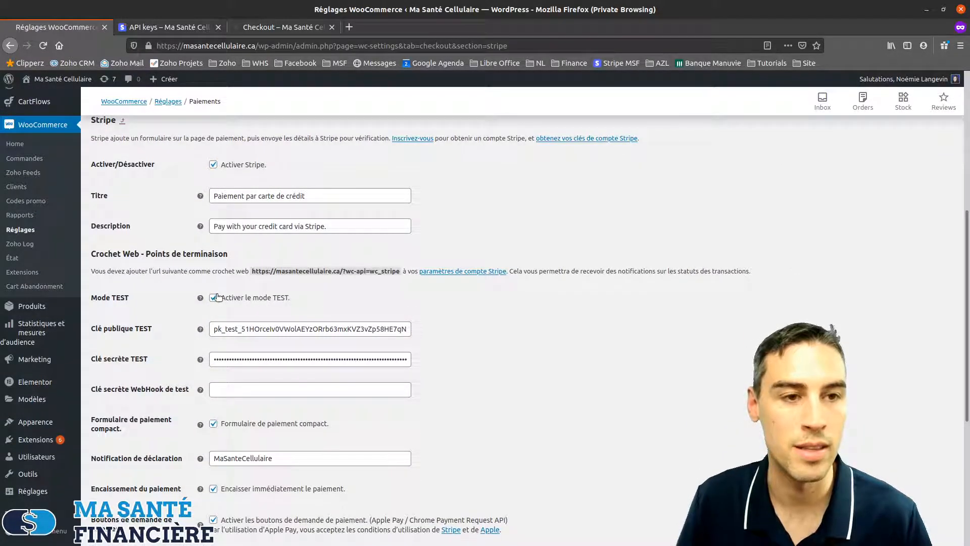
{"action": "scroll", "coordinate": [289, 285], "scroll_direction": "down", "scroll_amount": 2}
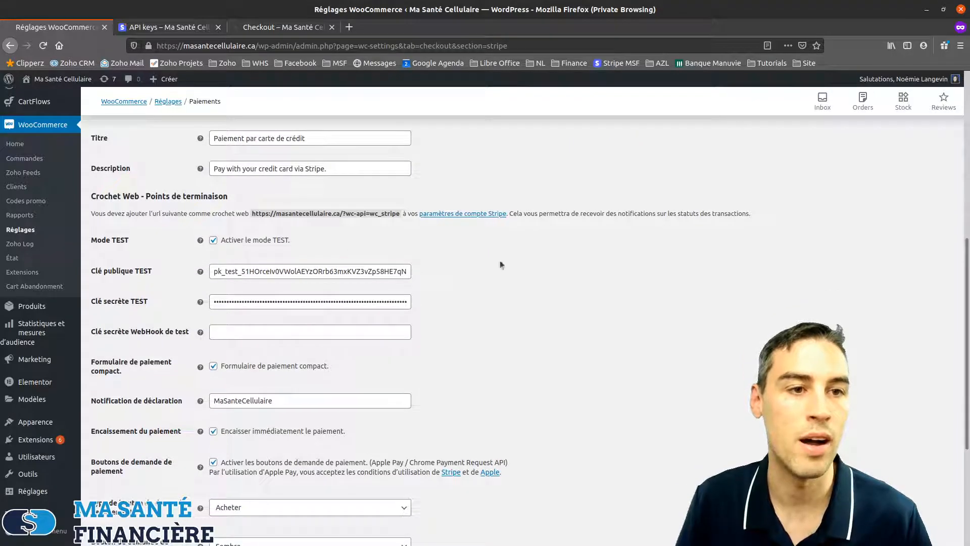
{"action": "left_click_drag", "start_coordinate": [214, 271], "coordinate": [238, 272]}
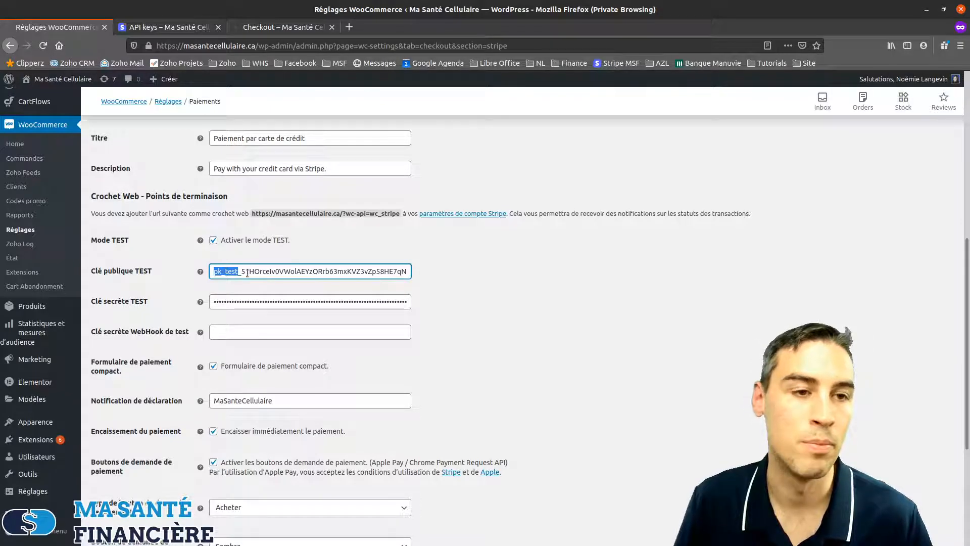
Switch to the Stripe dashboard and go from its home page to the API keys page for developers.
{"action": "left_click", "coordinate": [176, 29]}
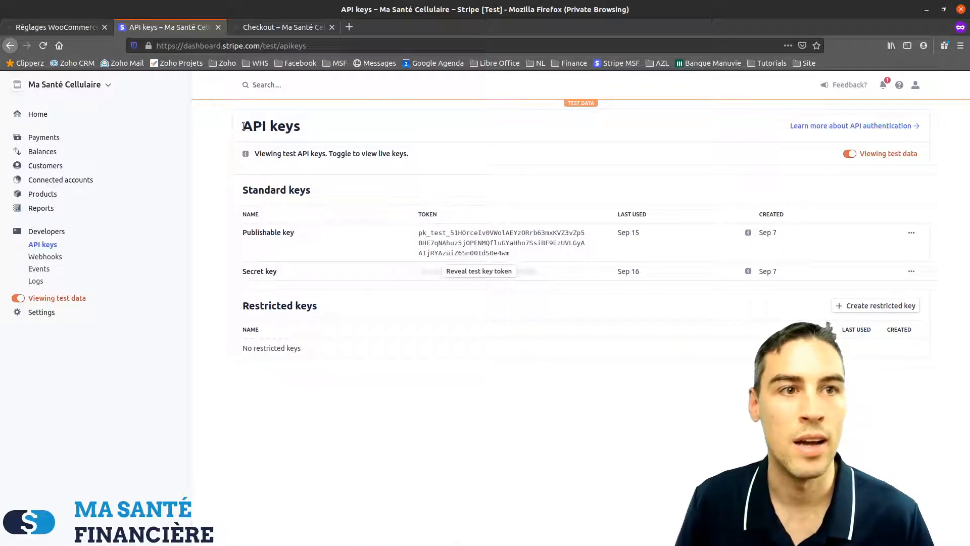
{"action": "left_click_drag", "start_coordinate": [243, 127], "coordinate": [306, 132]}
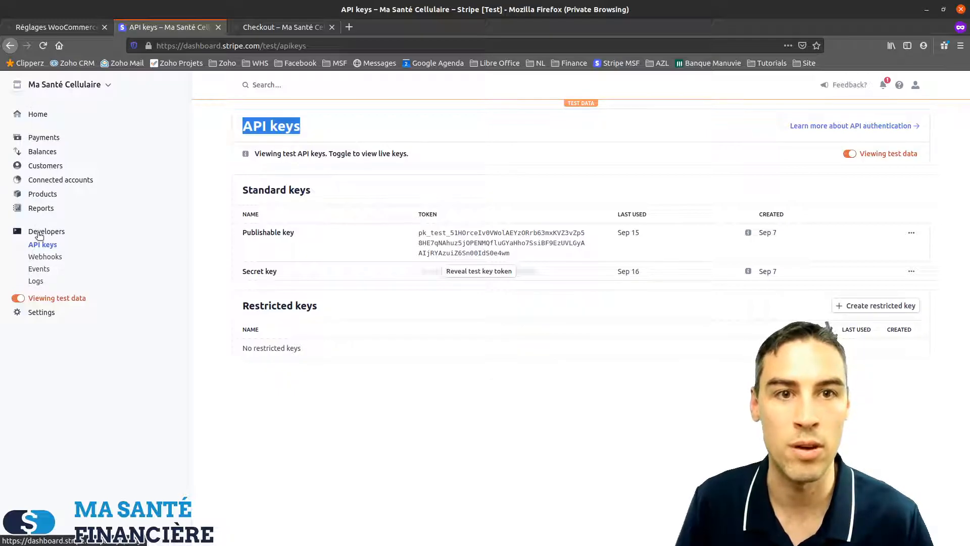
{"action": "left_click", "coordinate": [41, 117]}
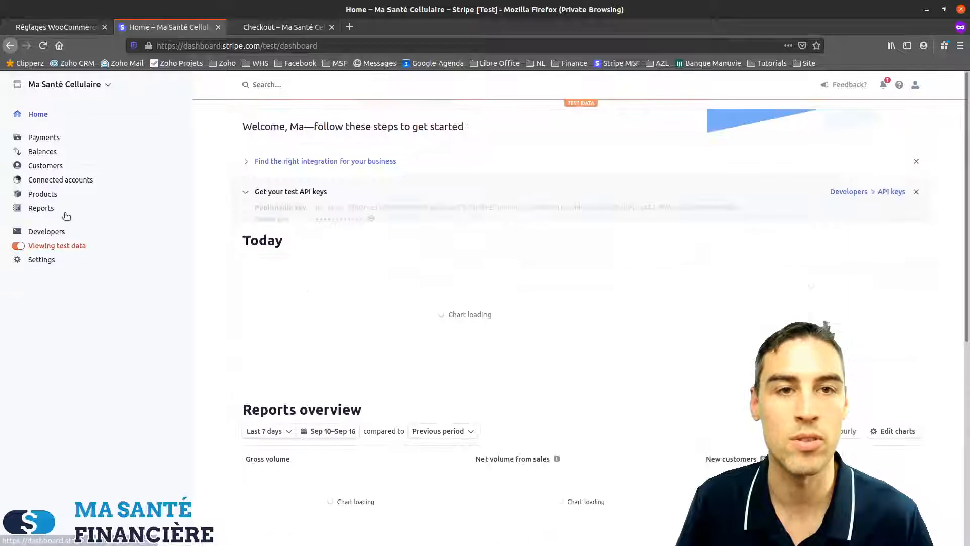
{"action": "left_click", "coordinate": [43, 231]}
{"action": "left_click", "coordinate": [41, 245]}
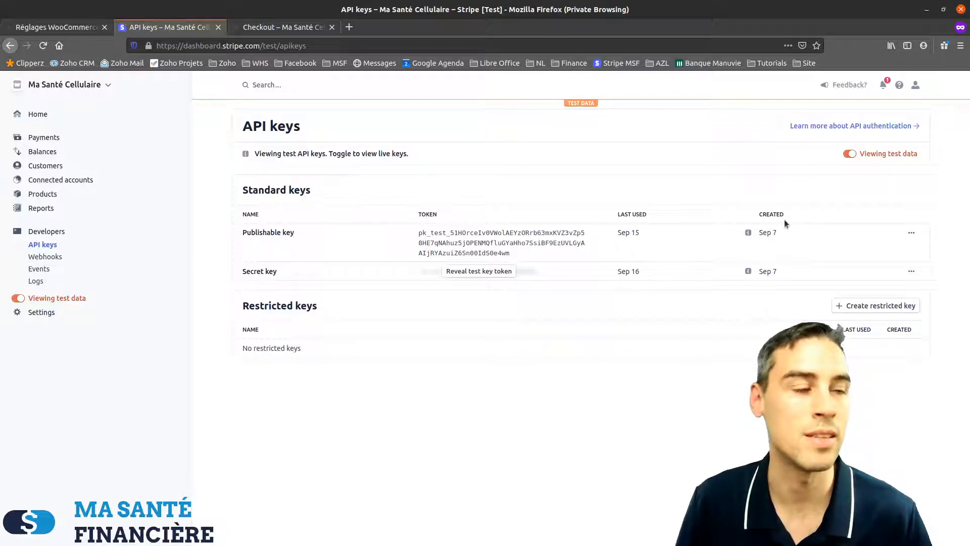
Examine the test mode notice in the credit card payment section of the store's checkout page.
{"action": "left_click", "coordinate": [291, 32]}
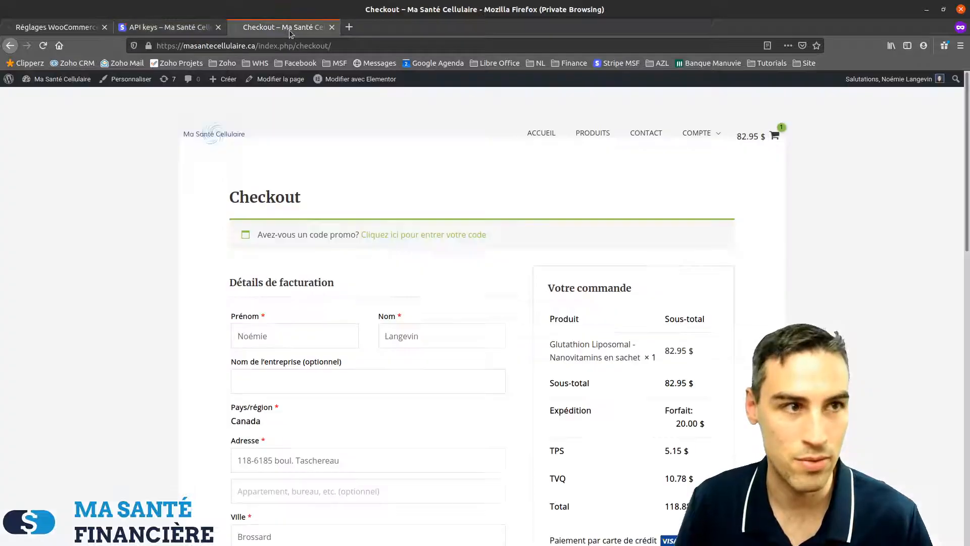
{"action": "scroll", "coordinate": [471, 284], "scroll_direction": "down", "scroll_amount": 7}
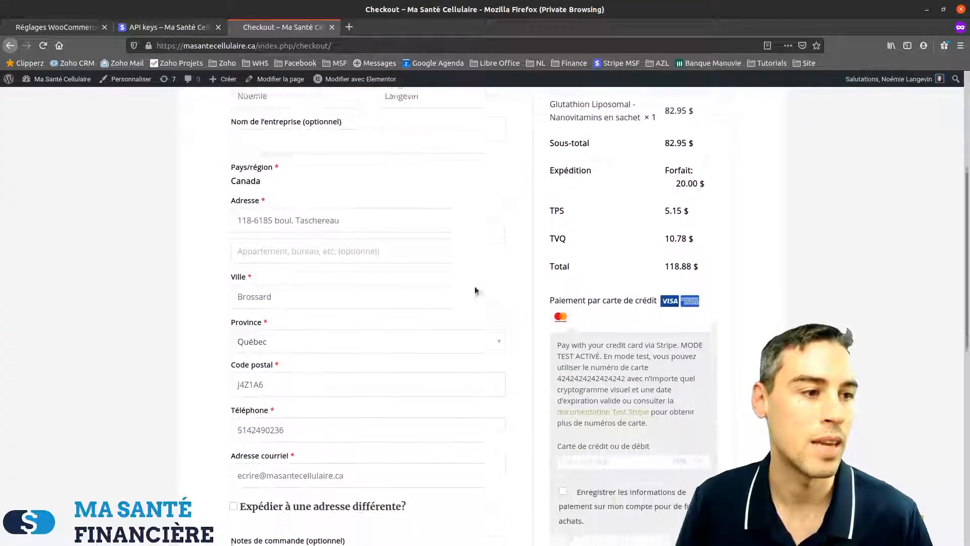
{"action": "left_click_drag", "start_coordinate": [555, 209], "coordinate": [686, 286]}
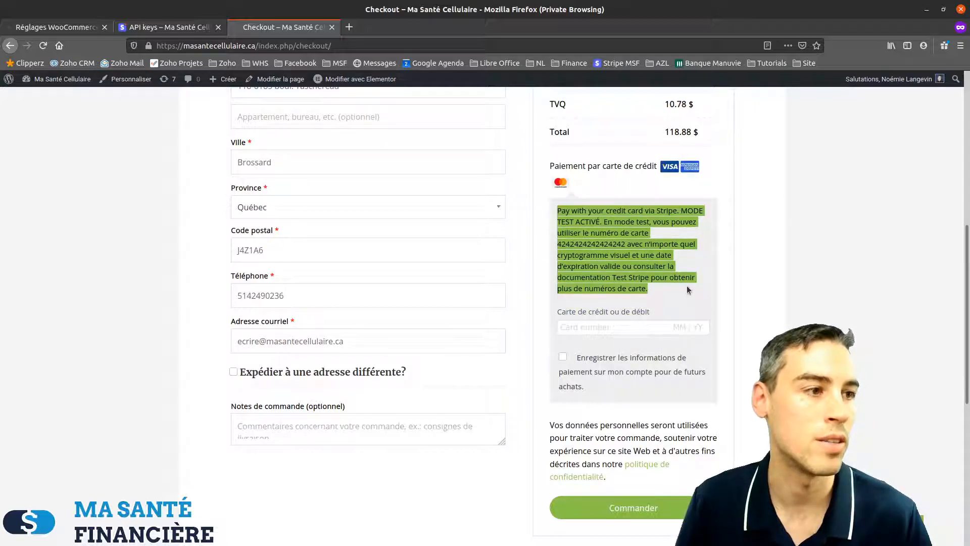
{"action": "left_click", "coordinate": [689, 235]}
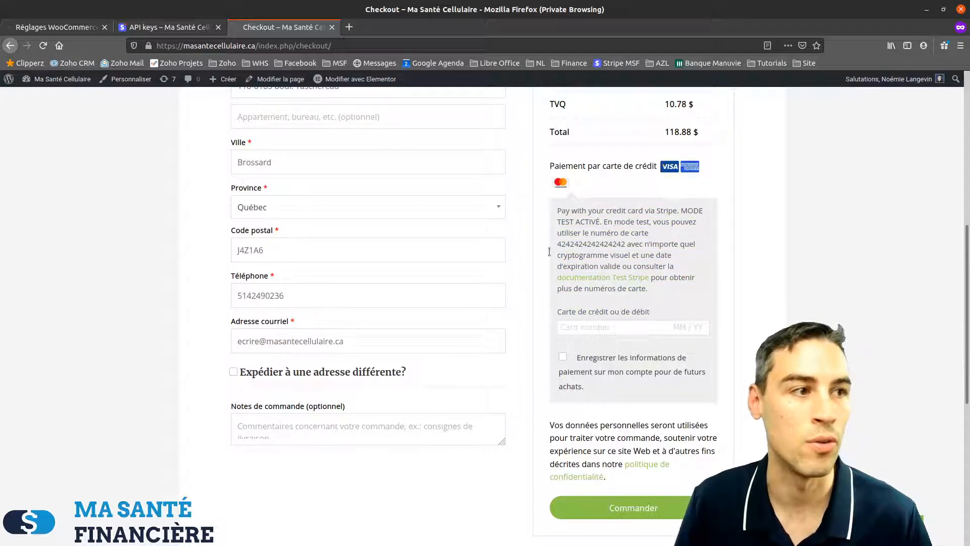
Switch the Stripe dashboard's API keys from test data to live data and copy the live publishable key.
{"action": "left_click", "coordinate": [166, 27]}
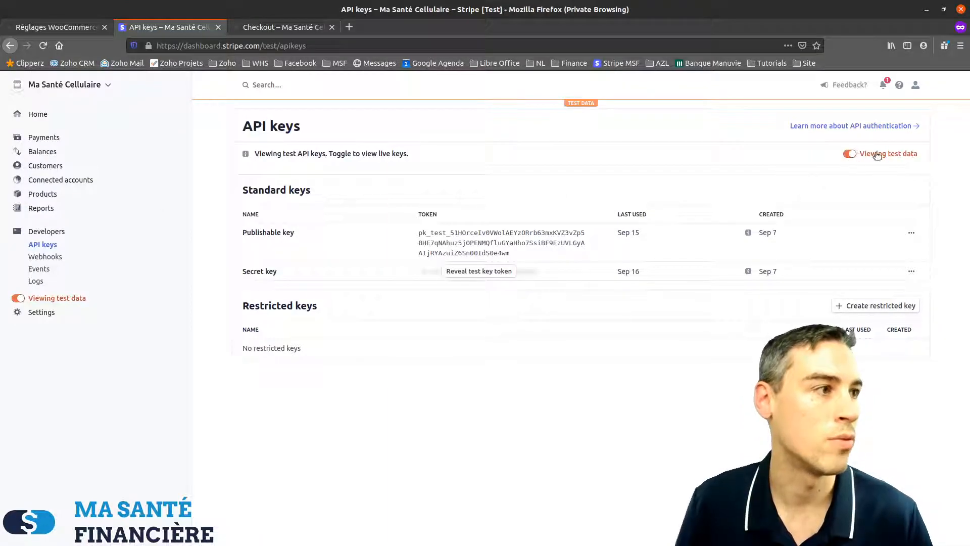
{"action": "left_click", "coordinate": [850, 155]}
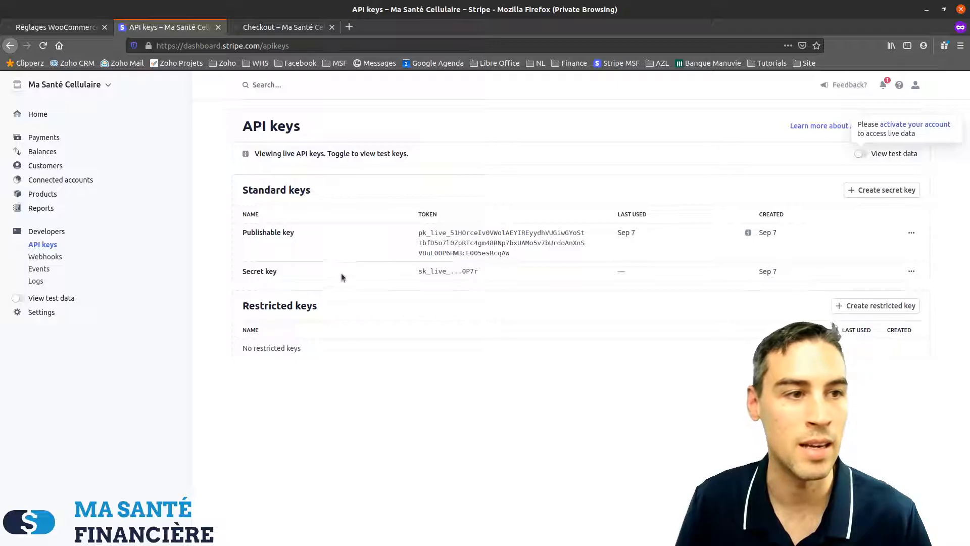
{"action": "left_click", "coordinate": [527, 245]}
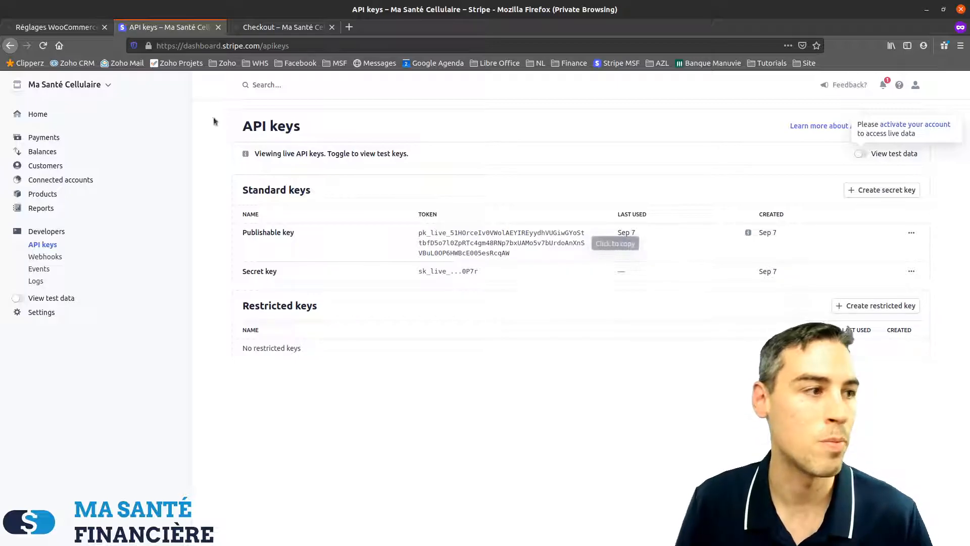
Replace the public test key in the WooCommerce Stripe settings with the copied live publishable key.
{"action": "left_click", "coordinate": [65, 33]}
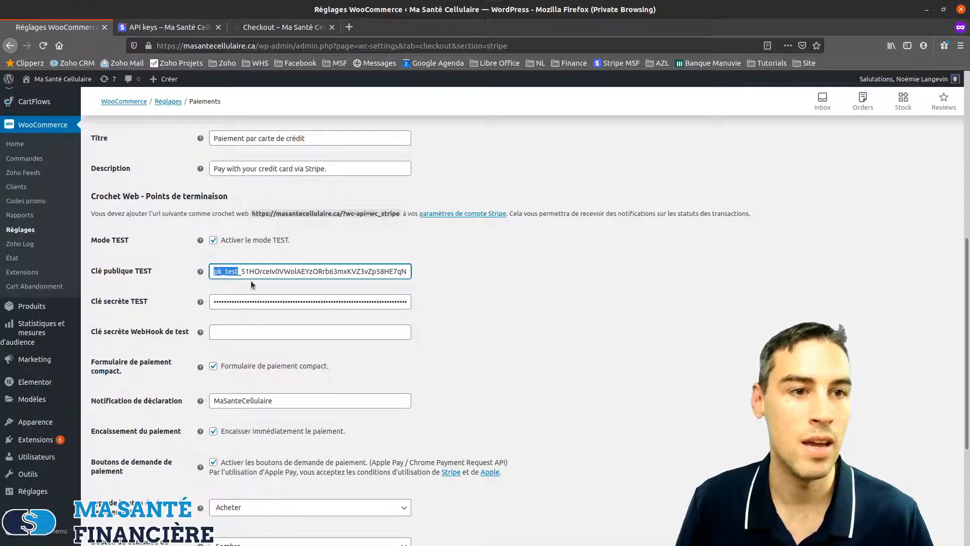
{"action": "scroll", "coordinate": [307, 311], "scroll_direction": "down", "scroll_amount": 5}
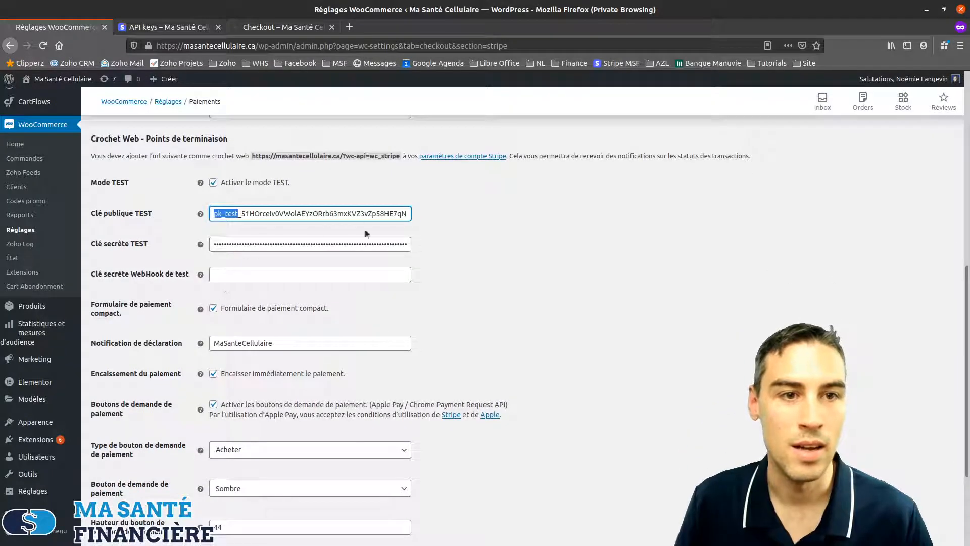
{"action": "scroll", "coordinate": [307, 311], "scroll_direction": "down", "scroll_amount": 2}
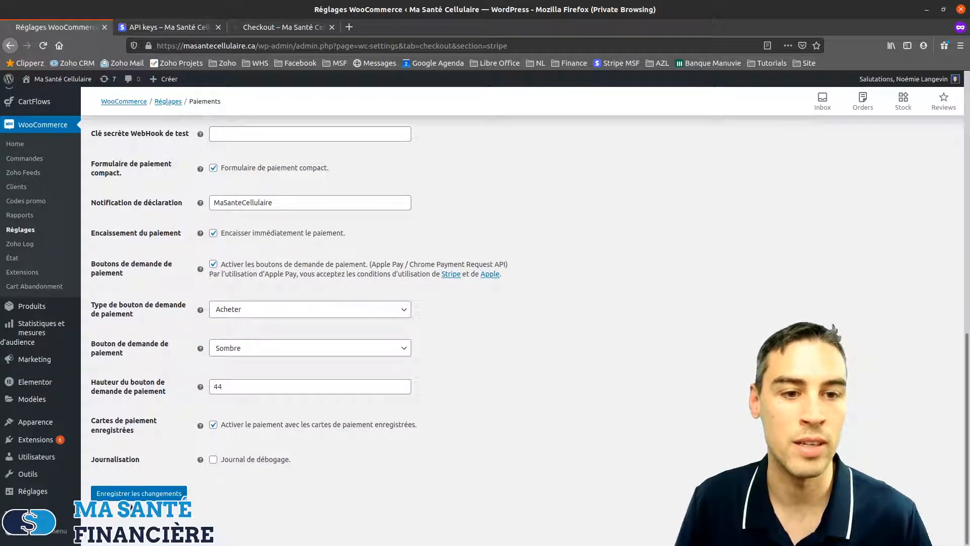
{"action": "scroll", "coordinate": [462, 311], "scroll_direction": "up", "scroll_amount": 9}
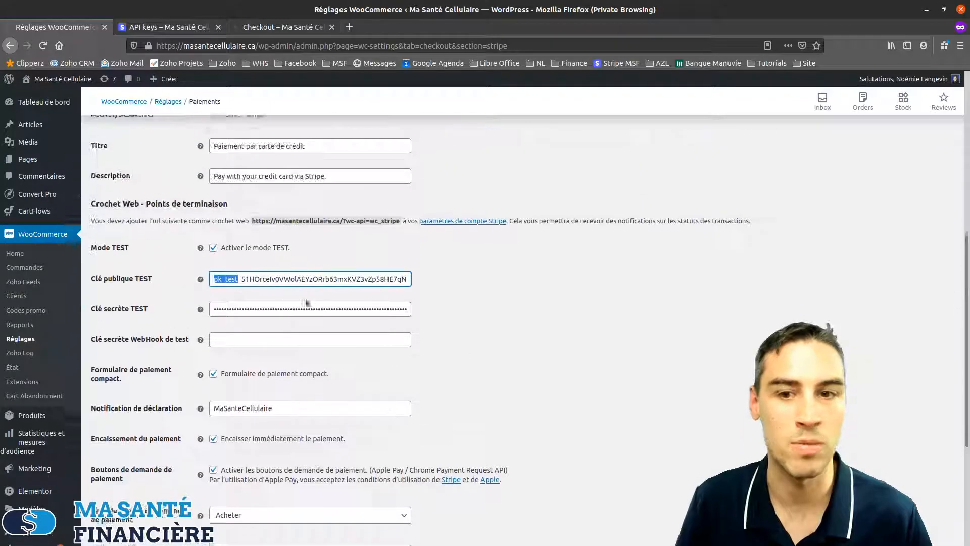
{"action": "scroll", "coordinate": [470, 322], "scroll_direction": "up", "scroll_amount": 2}
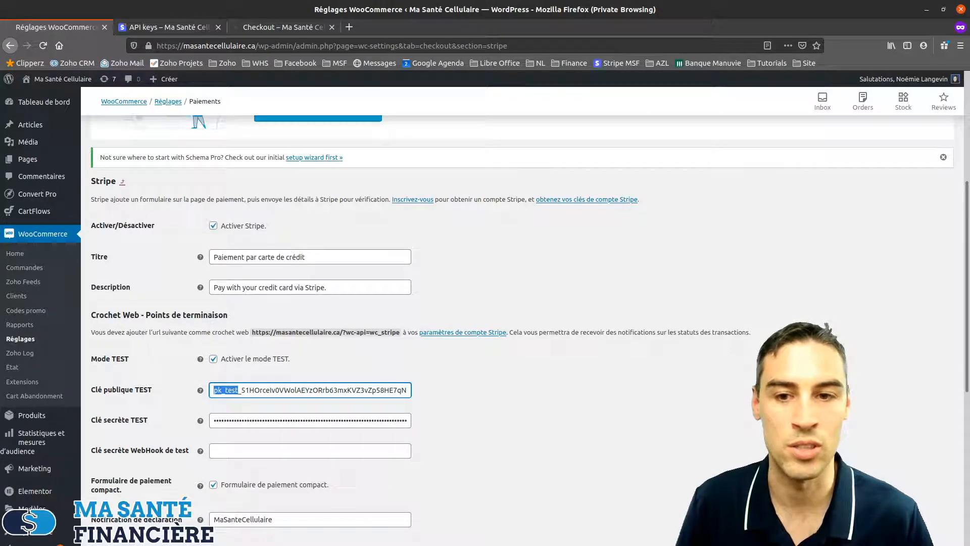
{"action": "key", "text": "ctrl+v"}
{"action": "scroll", "coordinate": [363, 379], "scroll_direction": "down", "scroll_amount": 1}
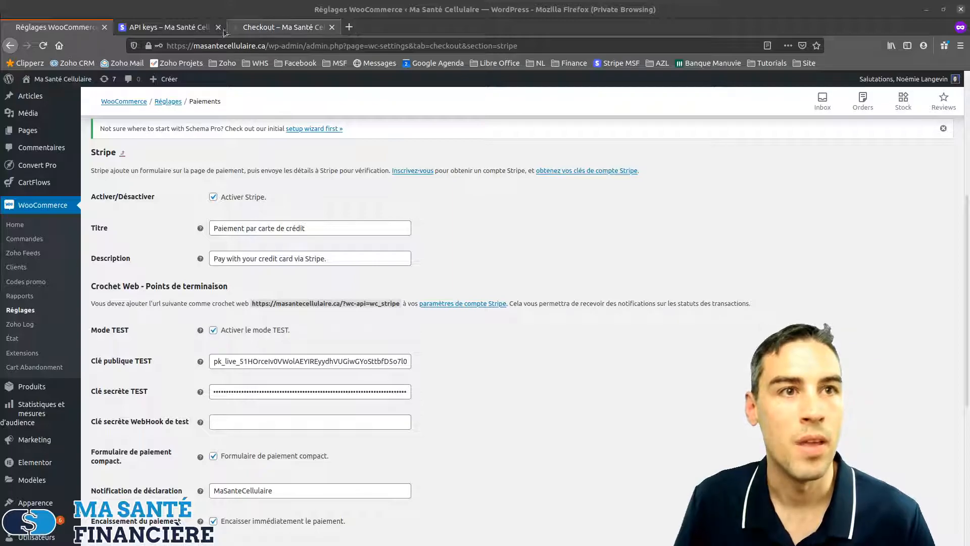
View the dialog for creating a secret key in Stripe, cancel it, and examine the existing Wordpress key entry.
{"action": "left_click", "coordinate": [175, 31]}
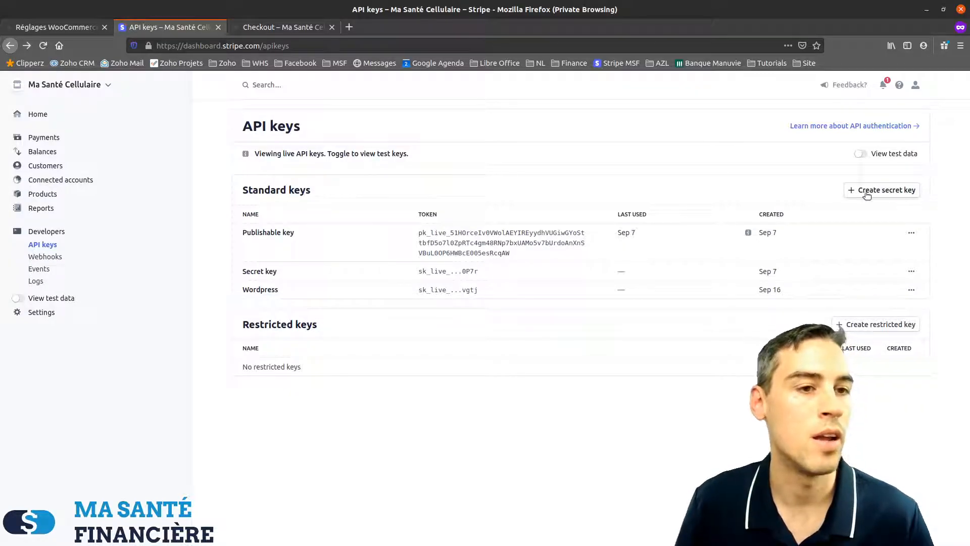
{"action": "left_click", "coordinate": [904, 190]}
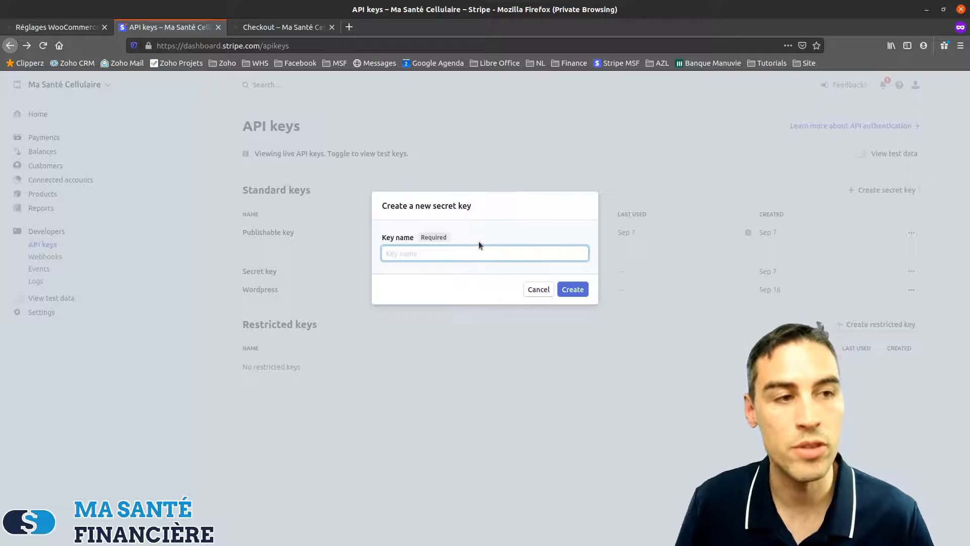
{"action": "left_click", "coordinate": [537, 291]}
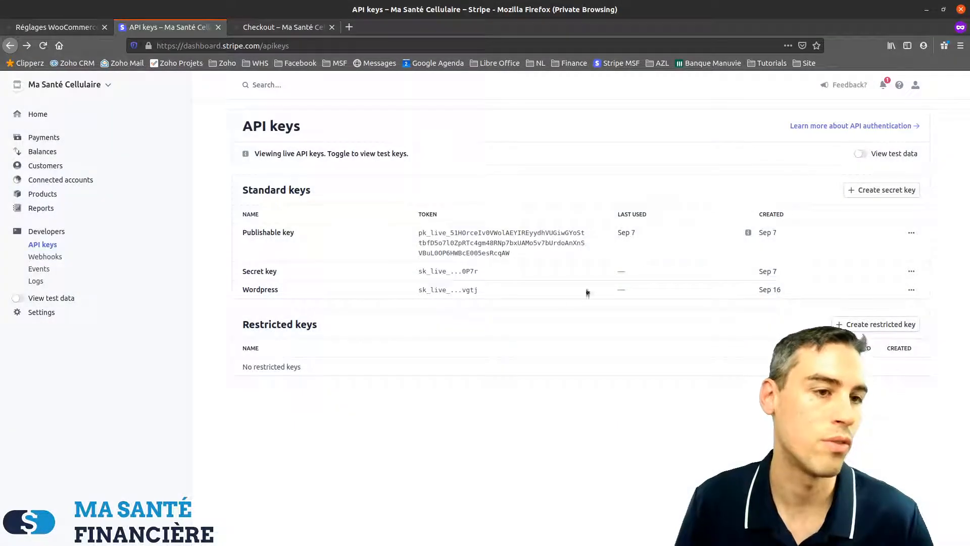
{"action": "left_click_drag", "start_coordinate": [249, 293], "coordinate": [242, 292]}
{"action": "left_click", "coordinate": [291, 295]}
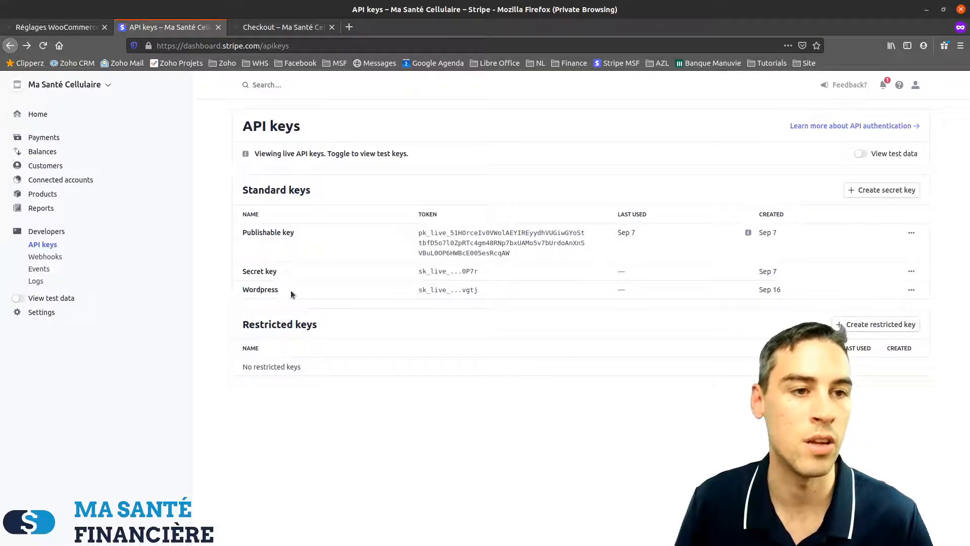
{"action": "left_click", "coordinate": [289, 291]}
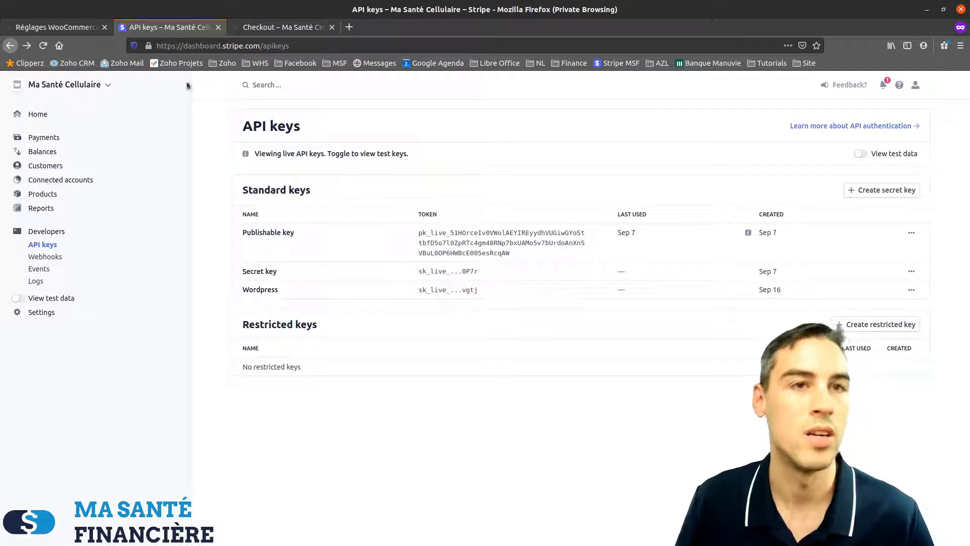
Turn off test mode in the WooCommerce Stripe settings and paste the live secret key into "Clé secrète LIVE".
{"action": "left_click", "coordinate": [73, 26]}
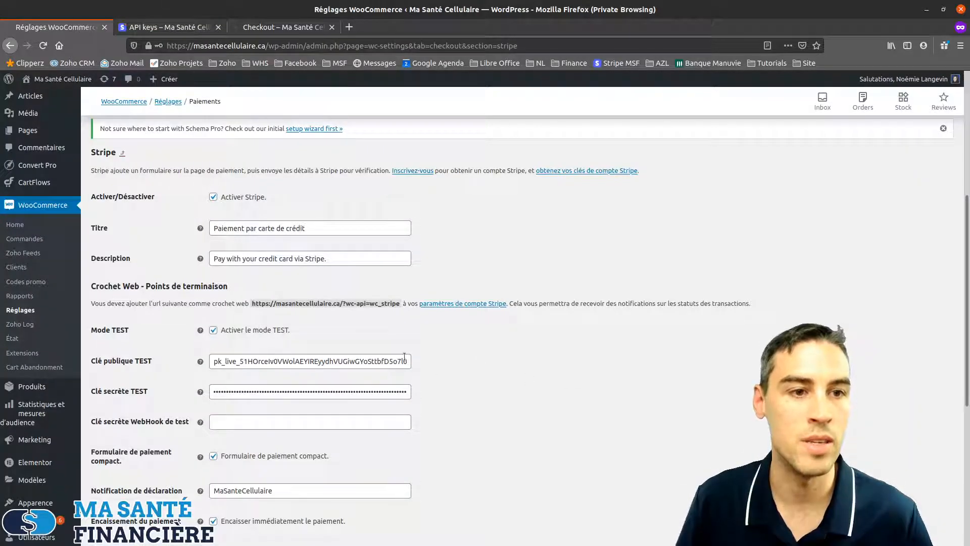
{"action": "scroll", "coordinate": [526, 325], "scroll_direction": "down", "scroll_amount": 1}
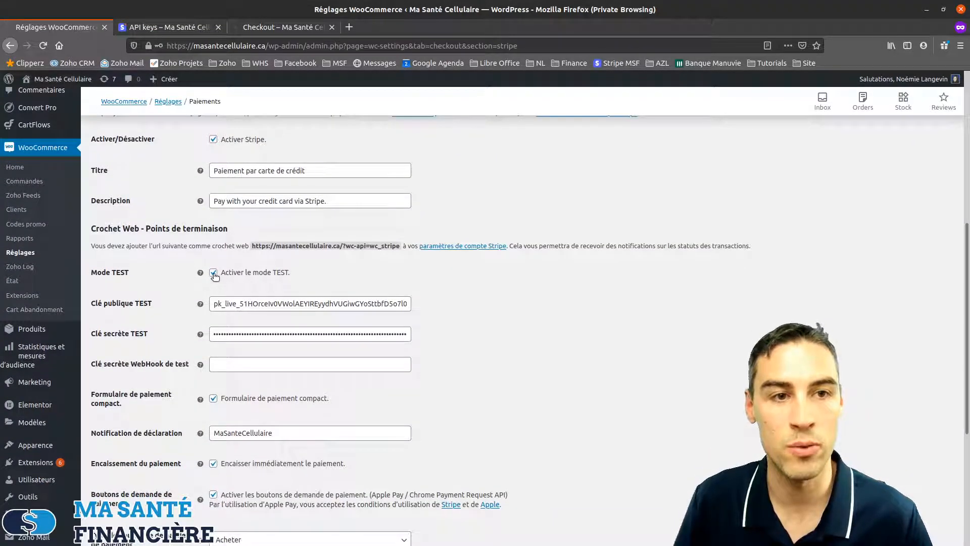
{"action": "left_click", "coordinate": [213, 274]}
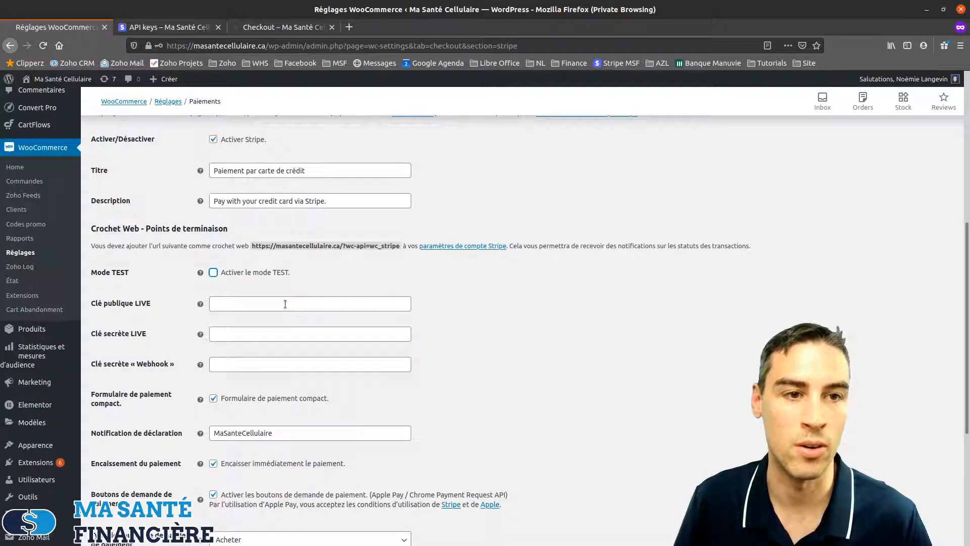
{"action": "left_click", "coordinate": [269, 336]}
{"action": "key", "text": "ctrl+v"}
Copy the live publishable key from the Stripe dashboard and paste it into "Clé publique LIVE" in WooCommerce.
{"action": "left_click", "coordinate": [269, 304]}
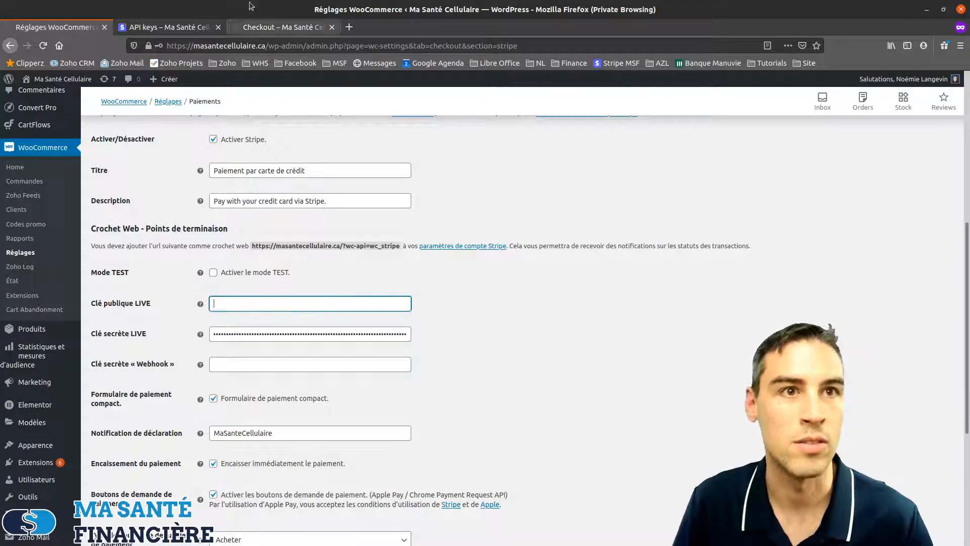
{"action": "left_click", "coordinate": [158, 28]}
{"action": "left_click", "coordinate": [417, 236]}
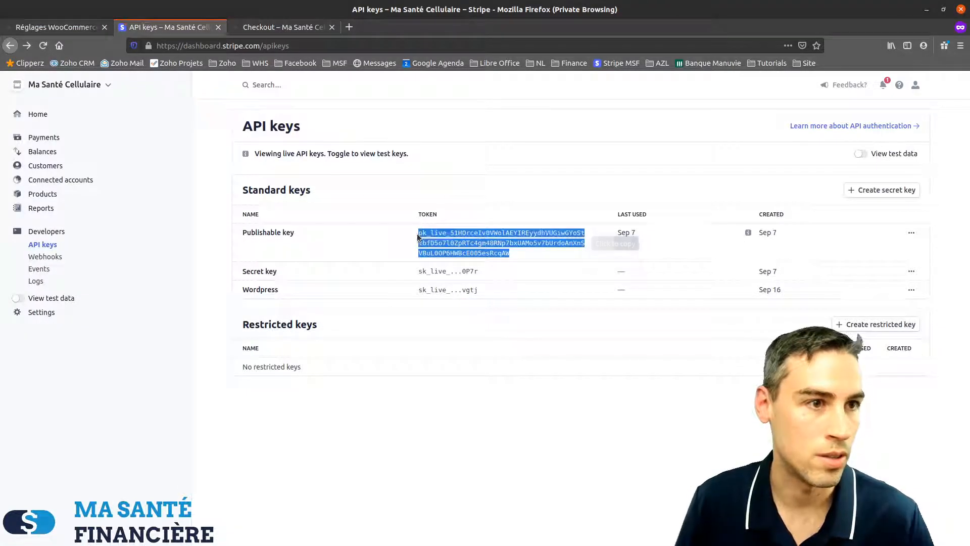
{"action": "left_click", "coordinate": [56, 26]}
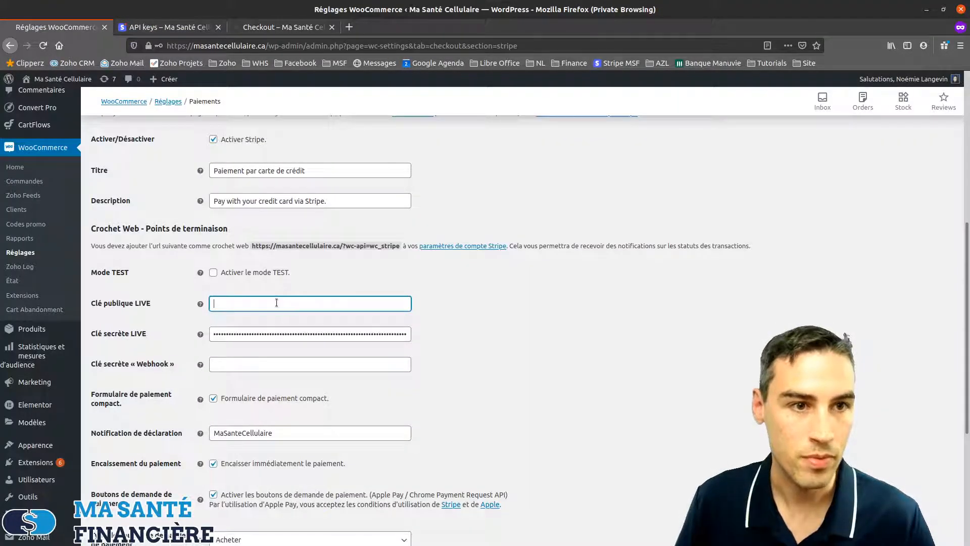
{"action": "key", "text": "ctrl+v"}
Save the WooCommerce Stripe payment settings and check the notices on the reloaded page.
{"action": "scroll", "coordinate": [197, 309], "scroll_direction": "down", "scroll_amount": 2}
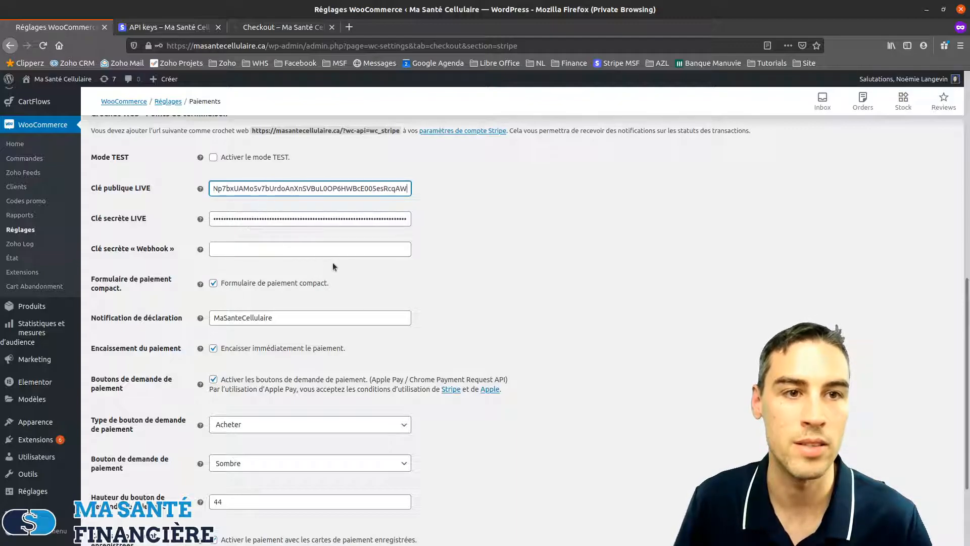
{"action": "scroll", "coordinate": [168, 388], "scroll_direction": "down", "scroll_amount": 2}
{"action": "left_click", "coordinate": [116, 497]}
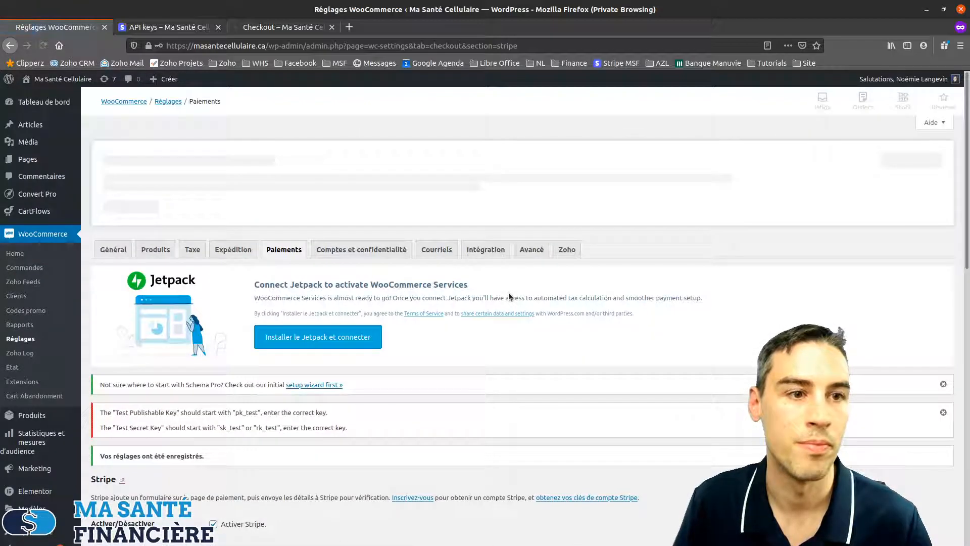
{"action": "scroll", "coordinate": [217, 406], "scroll_direction": "down", "scroll_amount": 2}
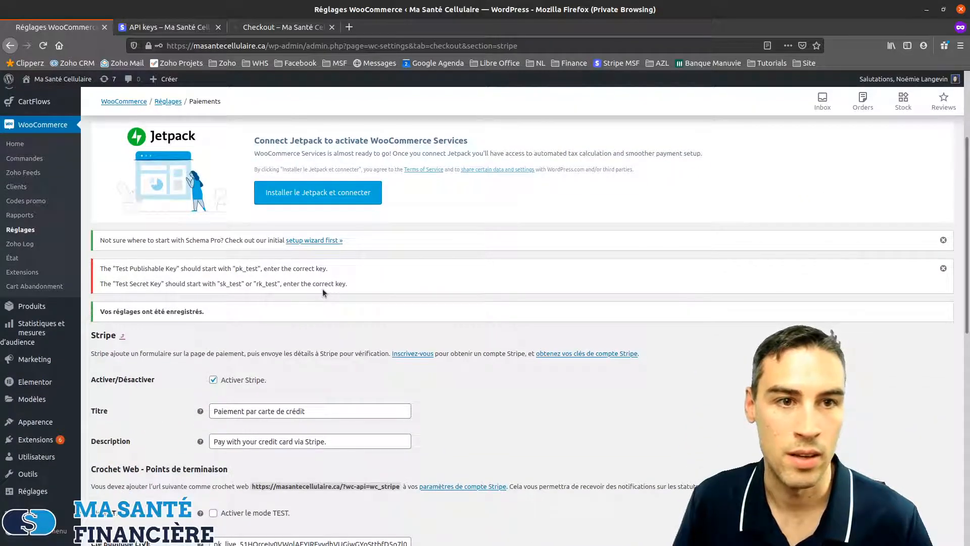
Review the saved Stripe settings and their notices, and reload the shop's checkout page.
{"action": "scroll", "coordinate": [167, 279], "scroll_direction": "down", "scroll_amount": 1}
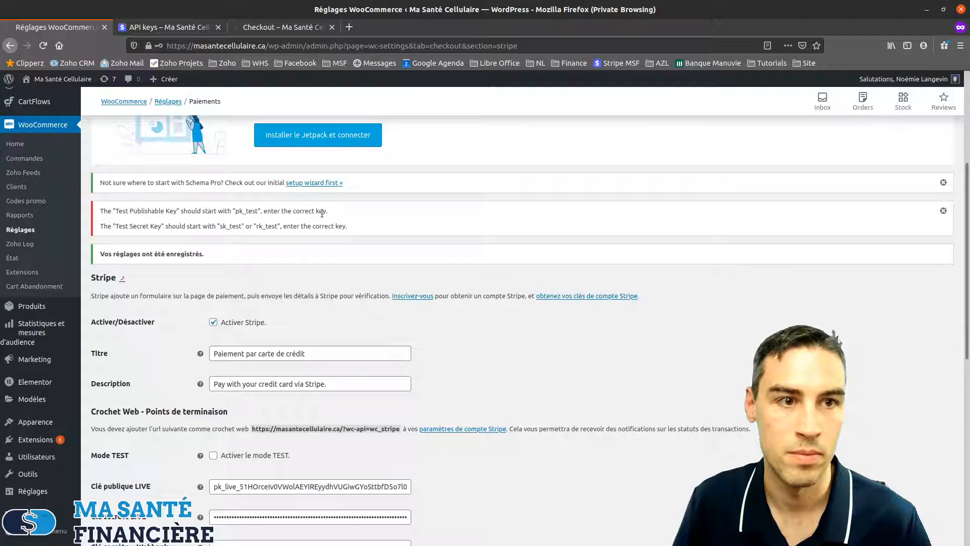
{"action": "scroll", "coordinate": [255, 412], "scroll_direction": "down", "scroll_amount": 3}
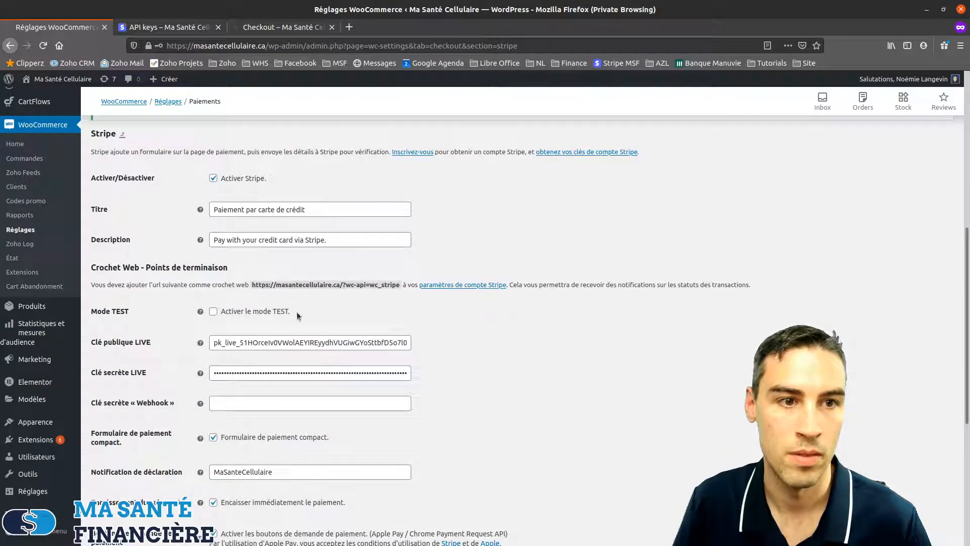
{"action": "scroll", "coordinate": [331, 263], "scroll_direction": "up", "scroll_amount": 3}
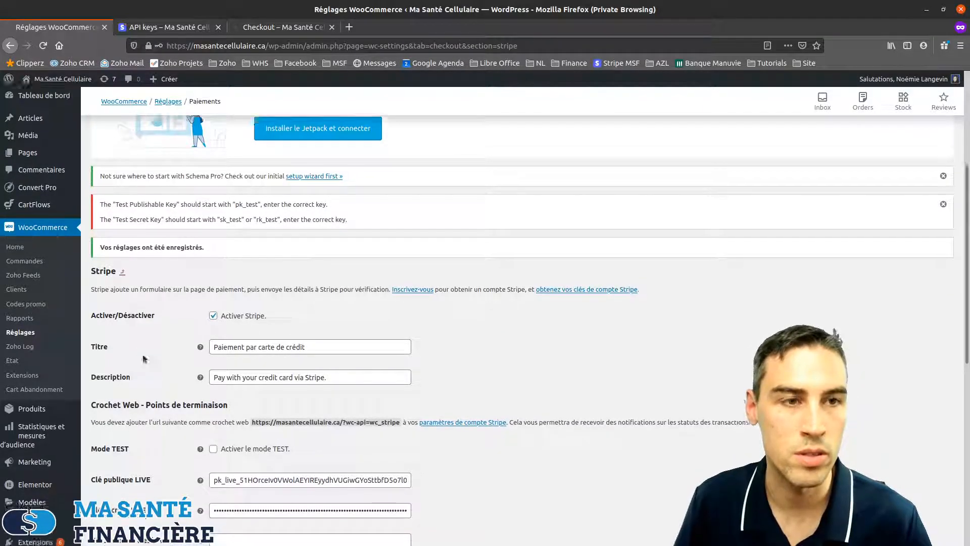
{"action": "scroll", "coordinate": [143, 352], "scroll_direction": "down", "scroll_amount": 8}
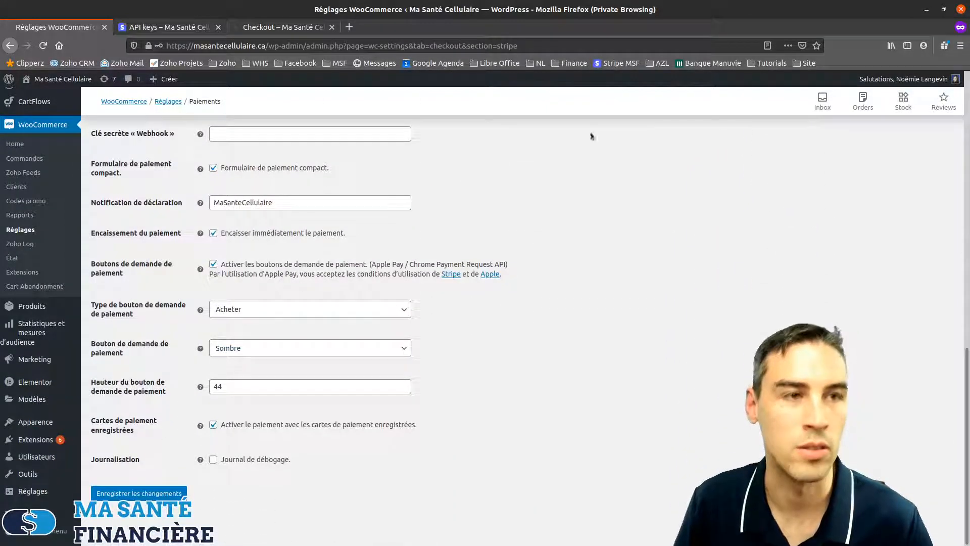
{"action": "left_click", "coordinate": [270, 28]}
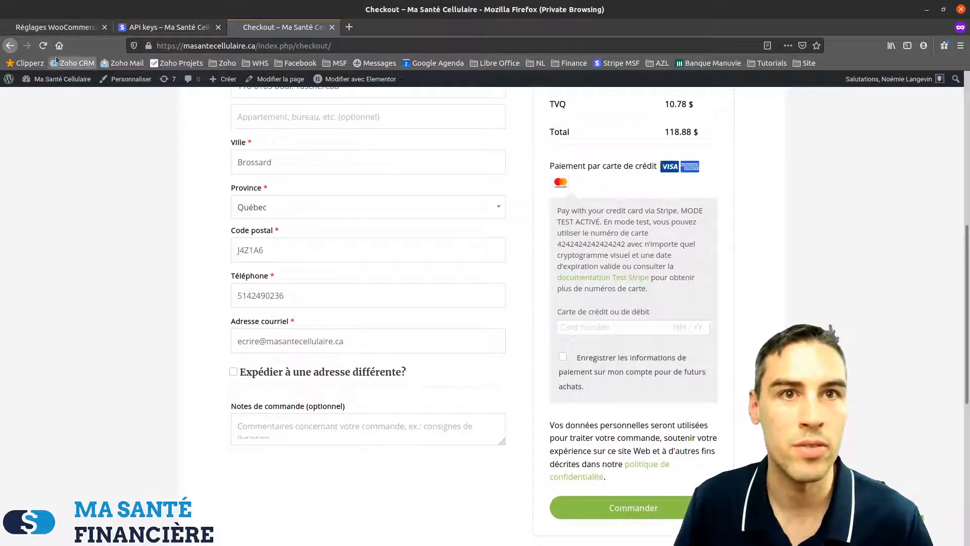
{"action": "key", "text": "F5"}
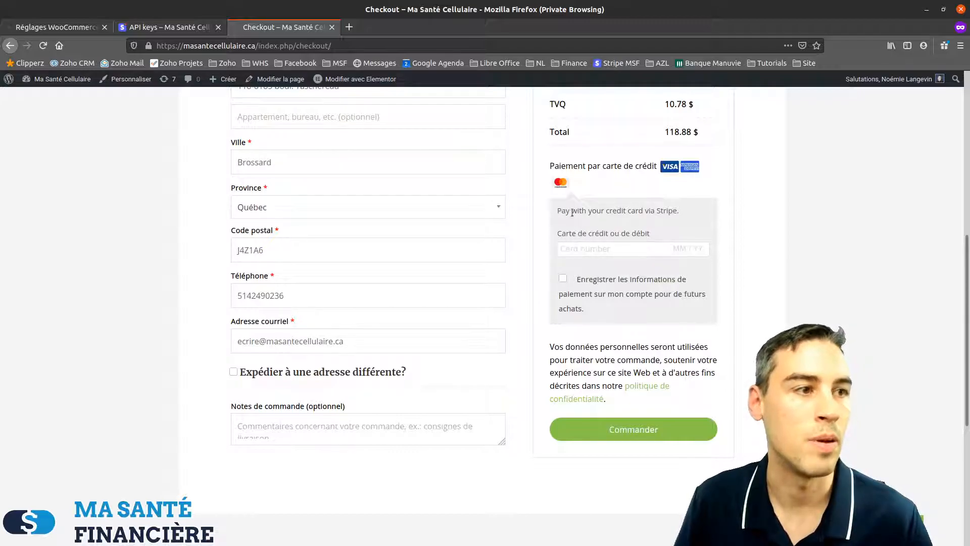
Examine the card number, expiry and CVC fields, the order summary and the billing details on the checkout page.
{"action": "left_click", "coordinate": [576, 249]}
{"action": "left_click", "coordinate": [659, 250]}
{"action": "left_click", "coordinate": [696, 249]}
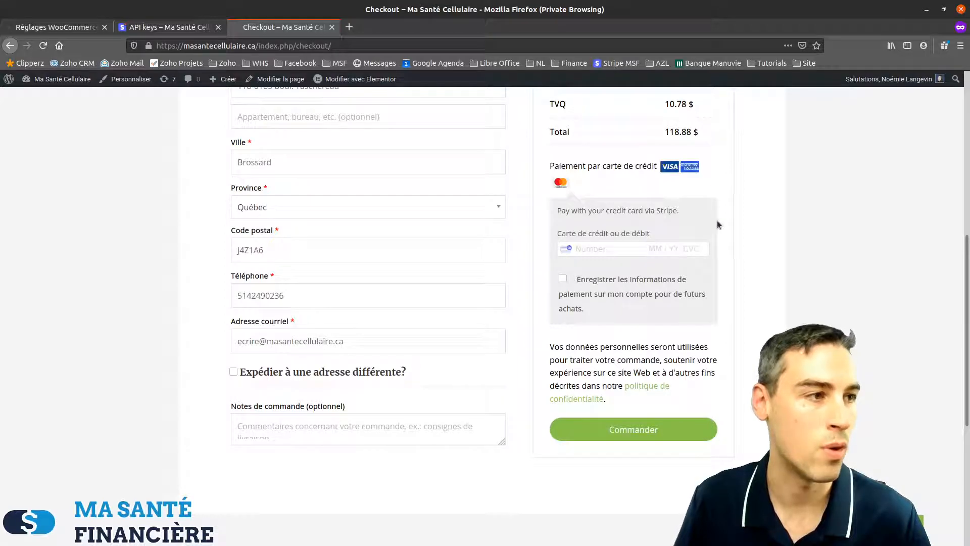
{"action": "scroll", "coordinate": [722, 389], "scroll_direction": "down", "scroll_amount": 3}
{"action": "scroll", "coordinate": [723, 388], "scroll_direction": "up", "scroll_amount": 4}
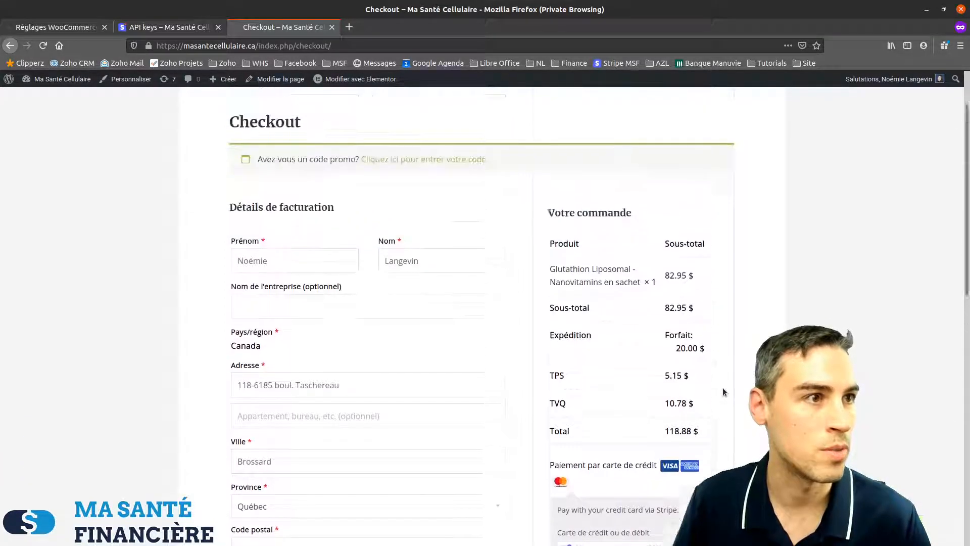
{"action": "scroll", "coordinate": [616, 324], "scroll_direction": "down", "scroll_amount": 1}
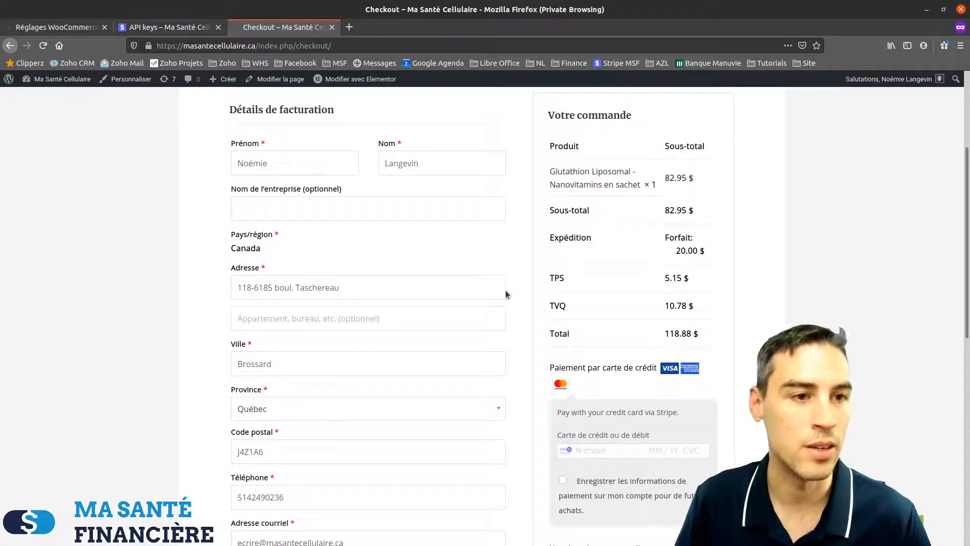
{"action": "scroll", "coordinate": [507, 293], "scroll_direction": "up", "scroll_amount": 3}
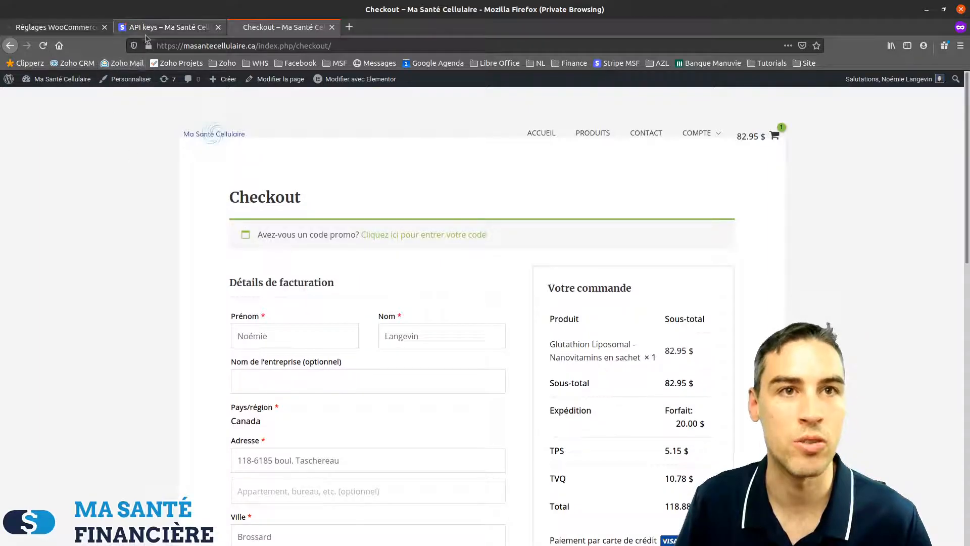
Set the description of the Stripe payment method in WooCommerce to "Payez avec votre carte de crédit".
{"action": "left_click", "coordinate": [68, 29]}
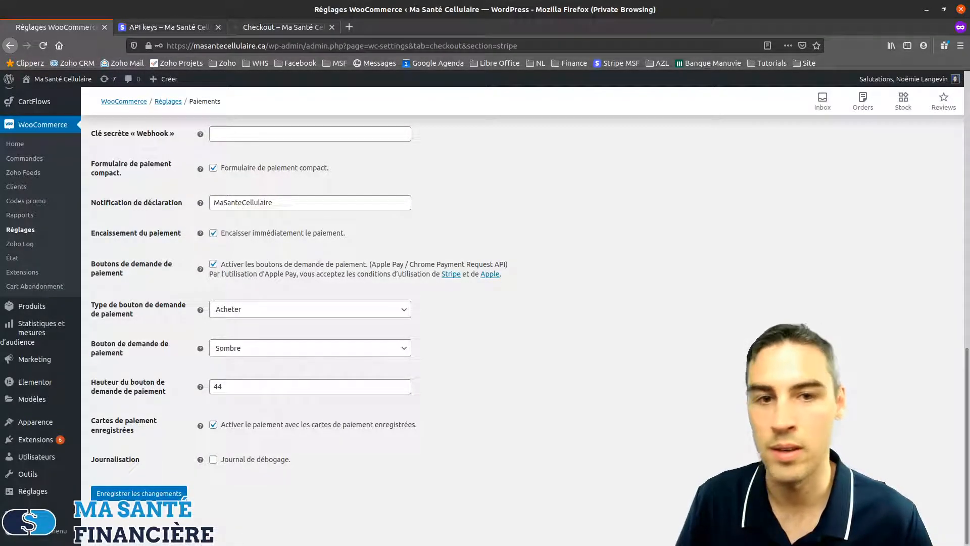
{"action": "scroll", "coordinate": [353, 374], "scroll_direction": "up", "scroll_amount": 3}
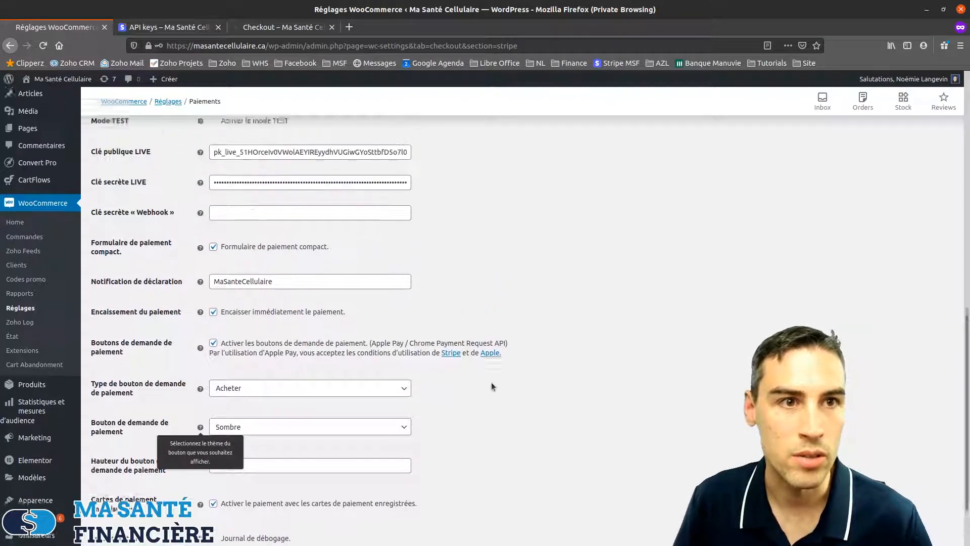
{"action": "scroll", "coordinate": [408, 359], "scroll_direction": "up", "scroll_amount": 5}
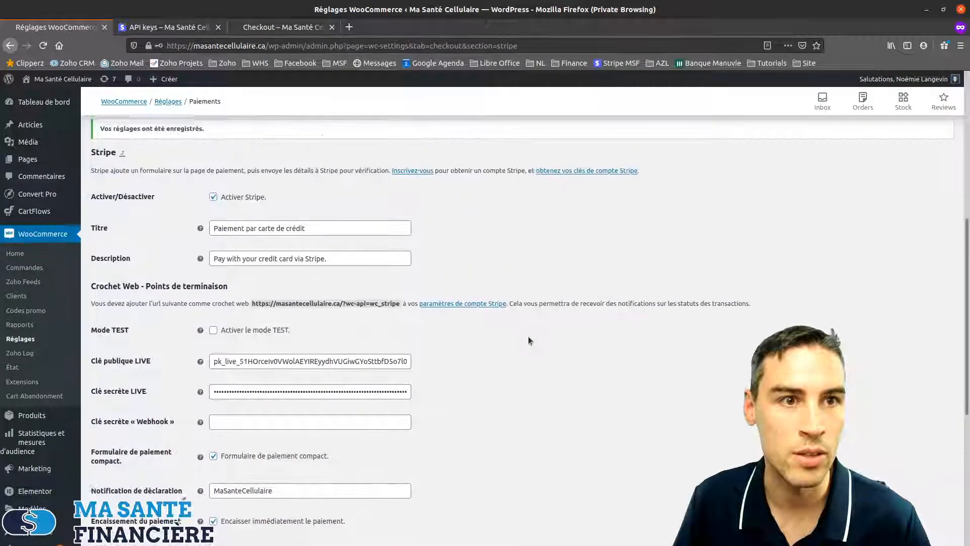
{"action": "triple_click", "coordinate": [335, 344]}
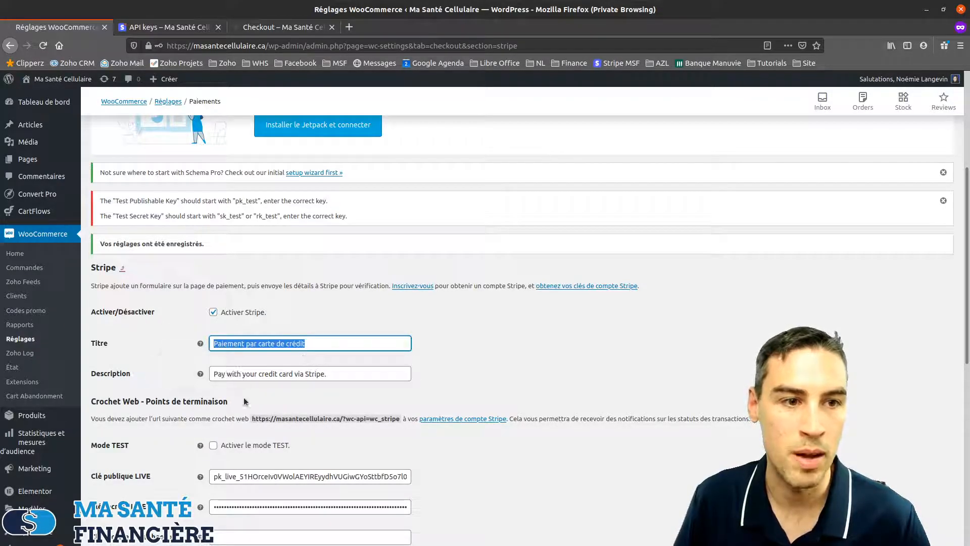
{"action": "left_click", "coordinate": [237, 374]}
{"action": "left_click_drag", "start_coordinate": [376, 374], "coordinate": [180, 376]}
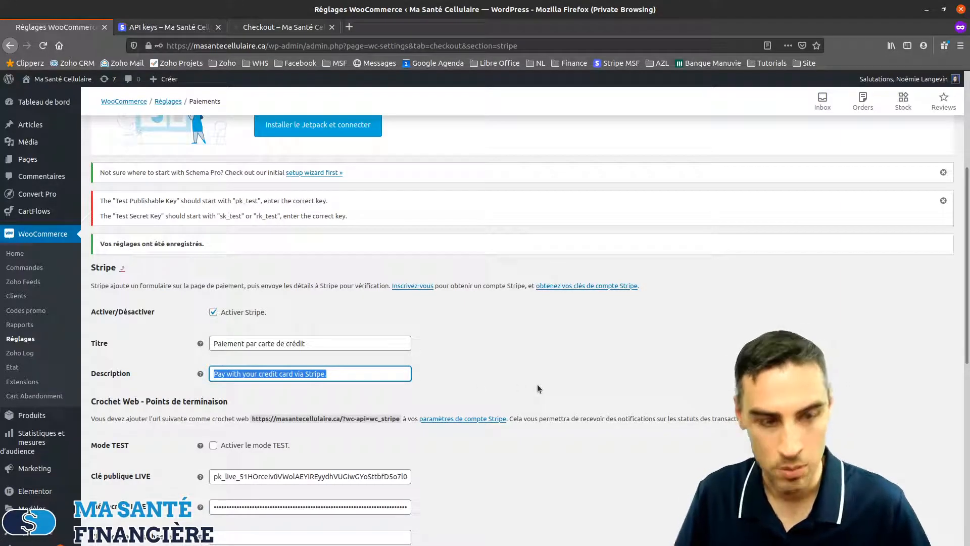
{"action": "type", "text": "Payez "}
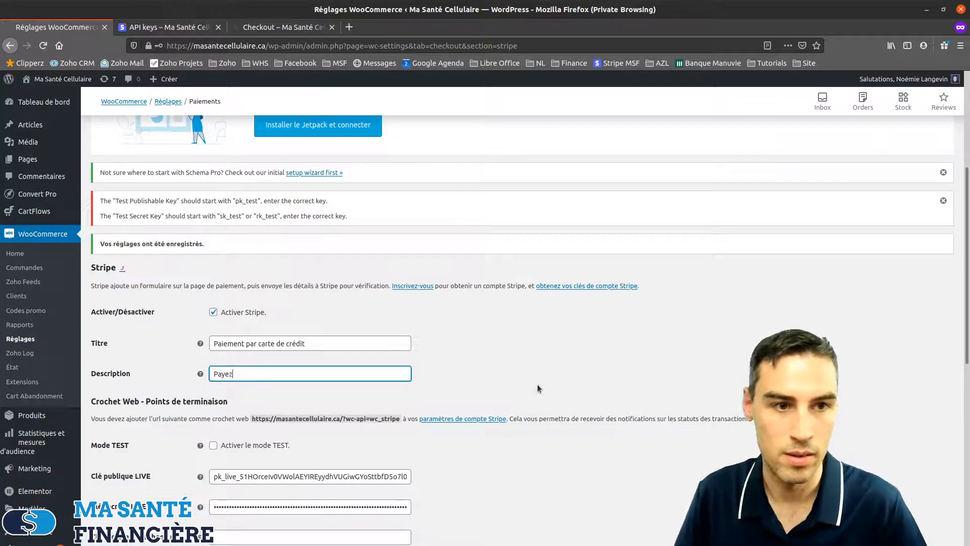
{"action": "type", "text": "avec votre"}
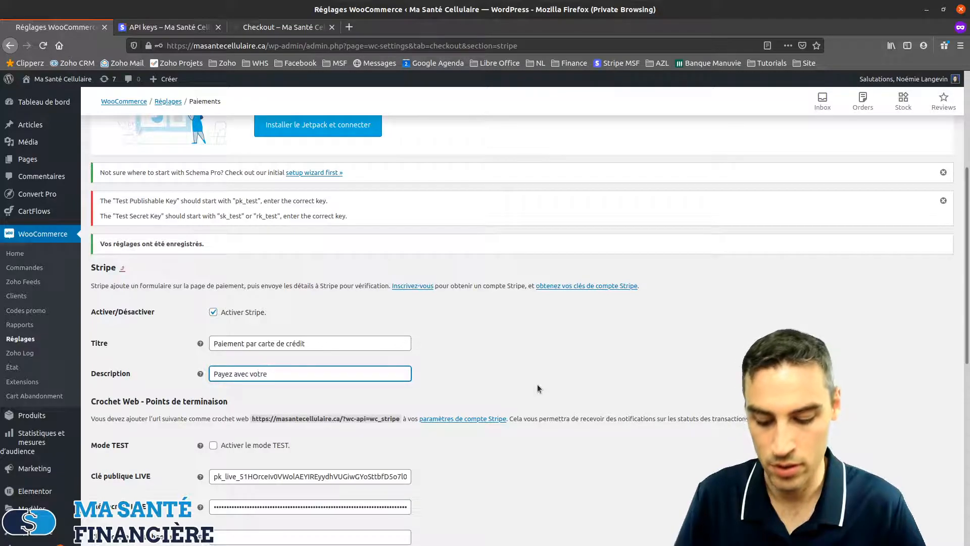
{"action": "type", "text": " carte de crédit"}
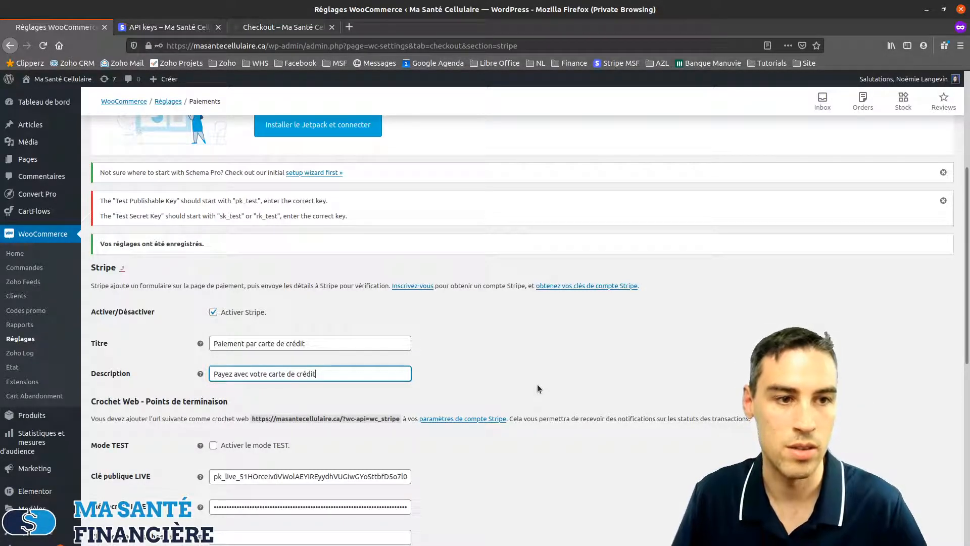
Shorten the Stripe payment method's title to "Carte de crédit" and save the payment settings.
{"action": "triple_click", "coordinate": [261, 343]}
{"action": "left_click_drag", "start_coordinate": [261, 343], "coordinate": [124, 326]}
{"action": "left_click", "coordinate": [262, 343]}
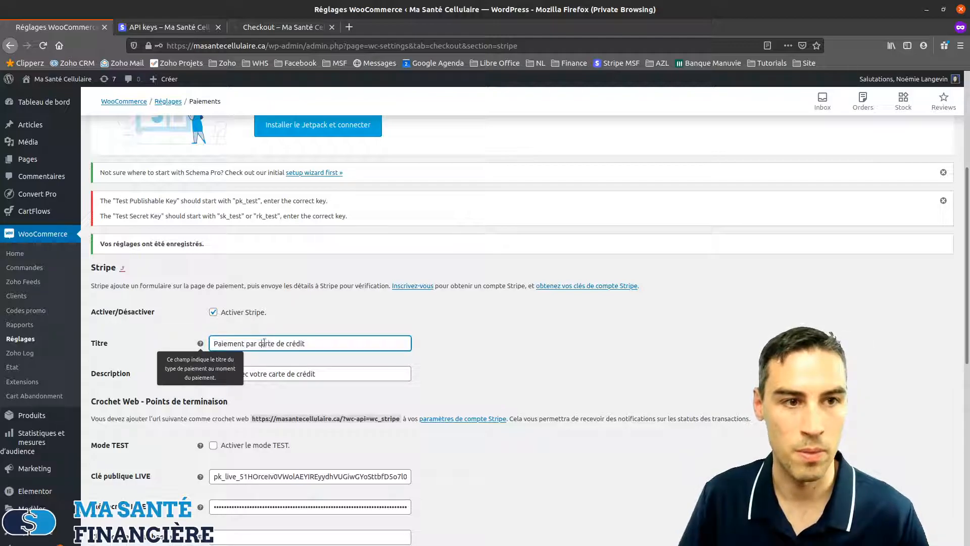
{"action": "key", "text": "shift+Home"}
{"action": "type", "text": "C"}
{"action": "left_click", "coordinate": [405, 364]}
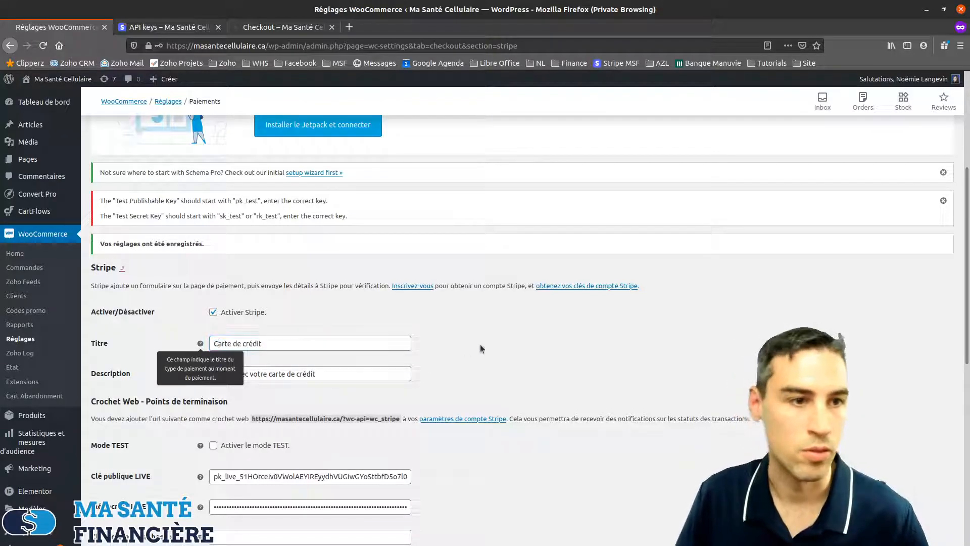
{"action": "scroll", "coordinate": [456, 340], "scroll_direction": "down", "scroll_amount": 10}
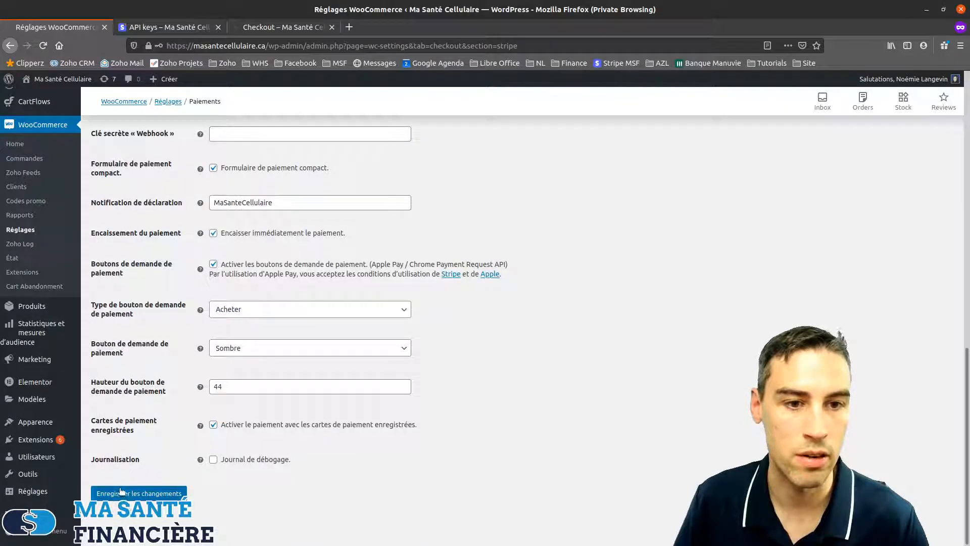
{"action": "left_click", "coordinate": [121, 493]}
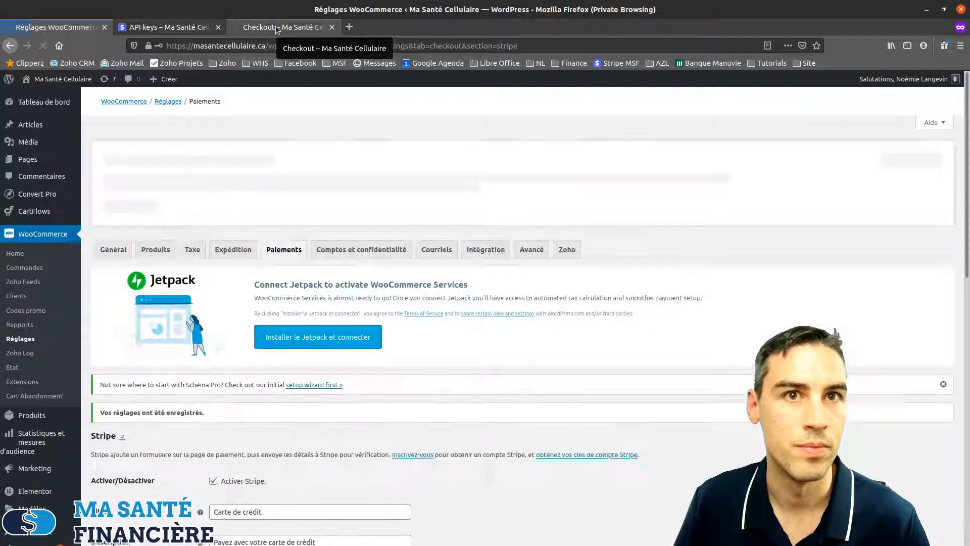
Reload the checkout page and check the title and description of the card payment method.
{"action": "left_click", "coordinate": [277, 28]}
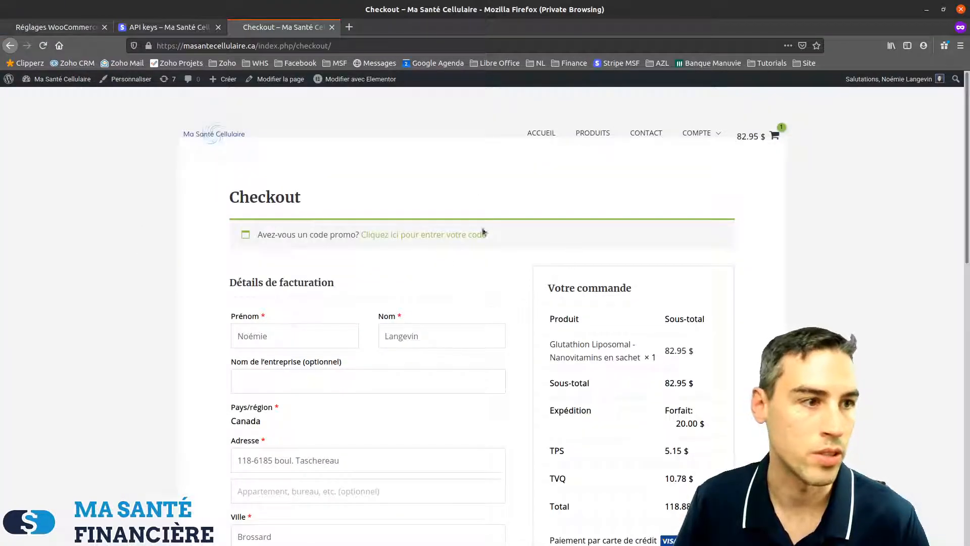
{"action": "left_click", "coordinate": [44, 45]}
{"action": "scroll", "coordinate": [582, 312], "scroll_direction": "down", "scroll_amount": 5}
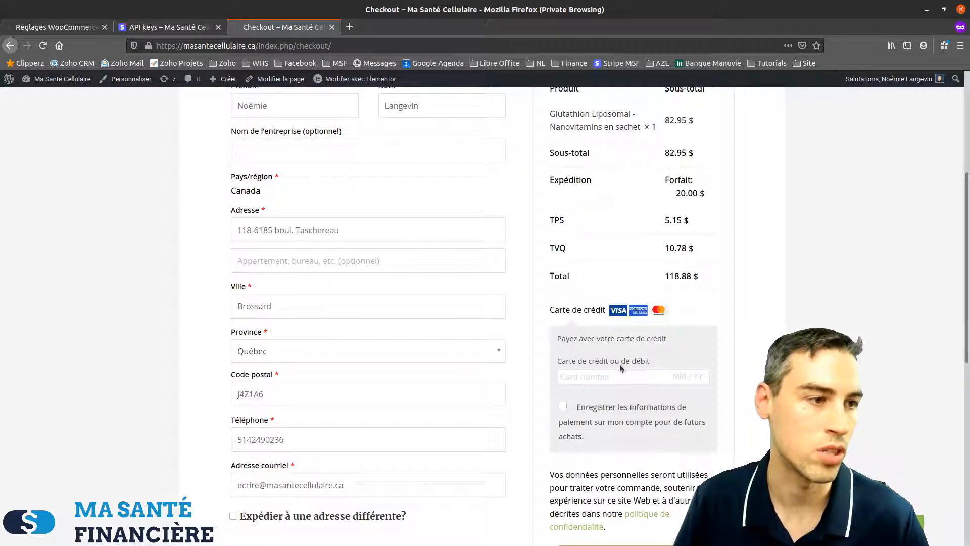
{"action": "scroll", "coordinate": [629, 375], "scroll_direction": "down", "scroll_amount": 1}
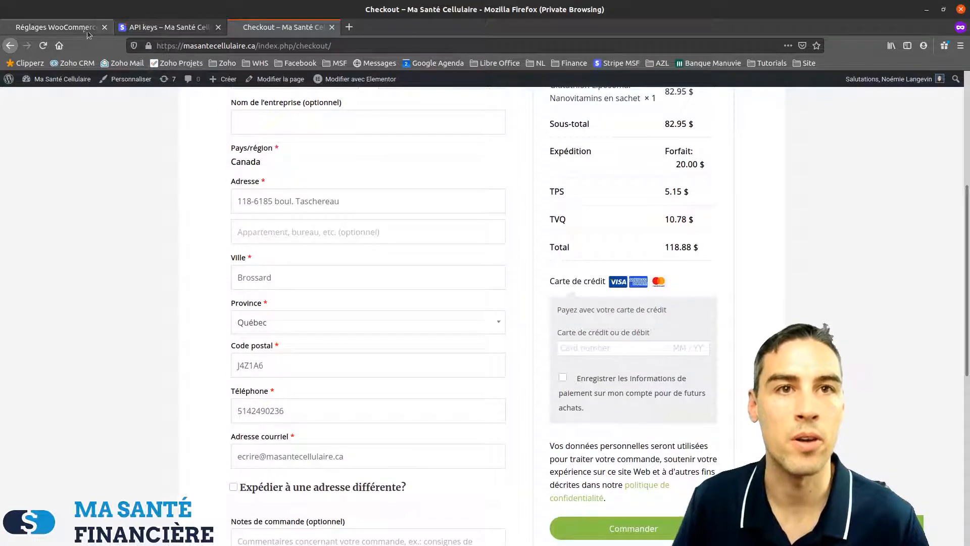
Disable the Apple Pay / Chrome payment request buttons in the WooCommerce Stripe settings, save the changes and review the saved options.
{"action": "left_click", "coordinate": [87, 28]}
{"action": "scroll", "coordinate": [332, 444], "scroll_direction": "down", "scroll_amount": 10}
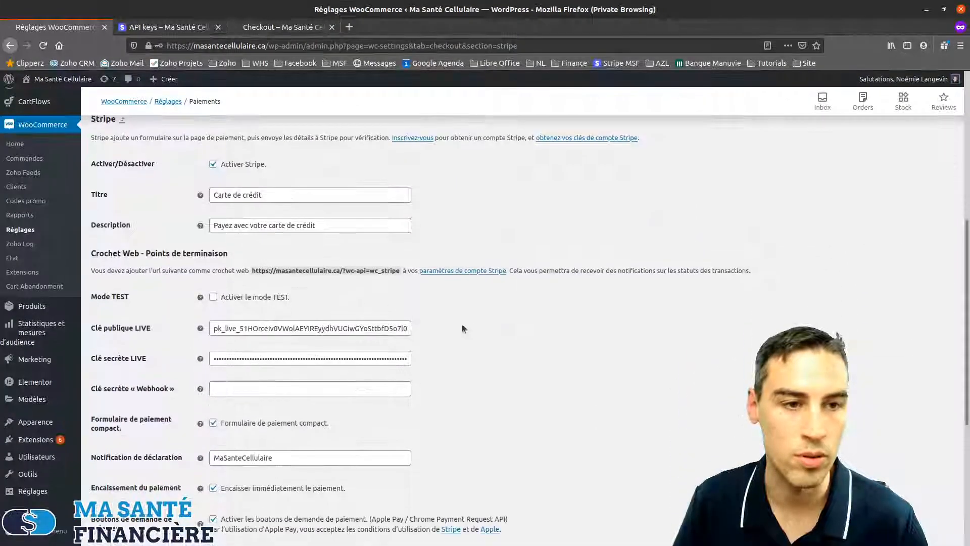
{"action": "scroll", "coordinate": [280, 275], "scroll_direction": "down", "scroll_amount": 2}
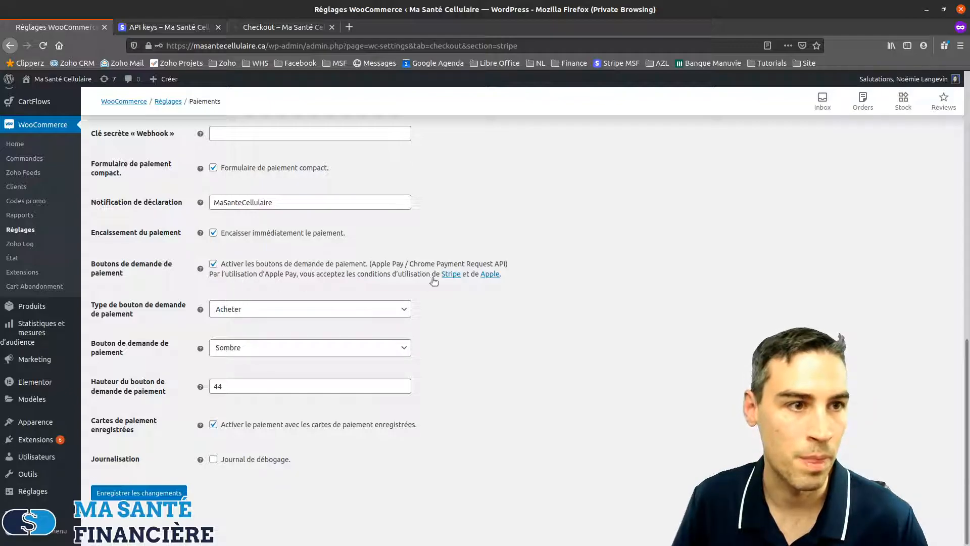
{"action": "scroll", "coordinate": [207, 268], "scroll_direction": "up", "scroll_amount": 3}
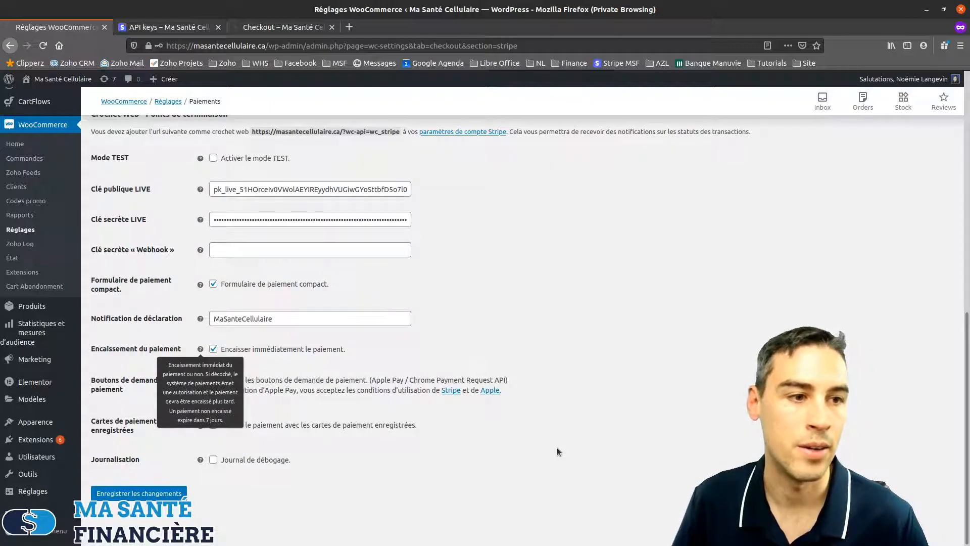
{"action": "left_click", "coordinate": [138, 493]}
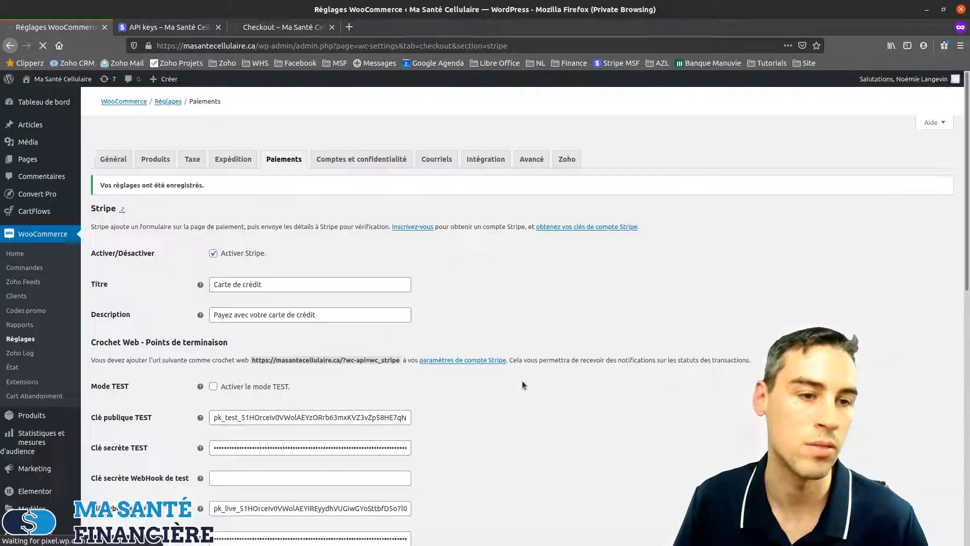
{"action": "scroll", "coordinate": [413, 373], "scroll_direction": "down", "scroll_amount": 10}
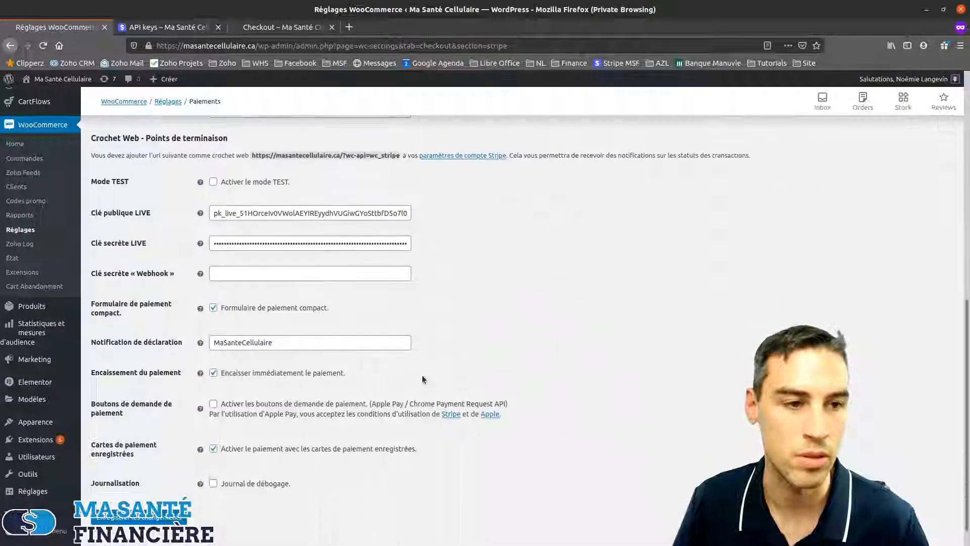